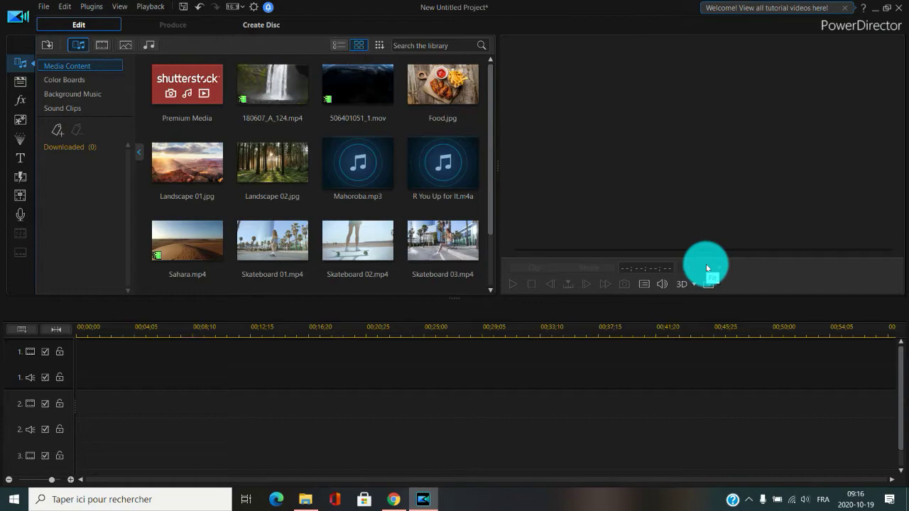
Look over the CyberLink pricing page in the browser, then return to the editor
{"action": "left_click", "coordinate": [395, 500]}
{"action": "scroll", "coordinate": [570, 260], "scroll_direction": "up", "scroll_amount": 1}
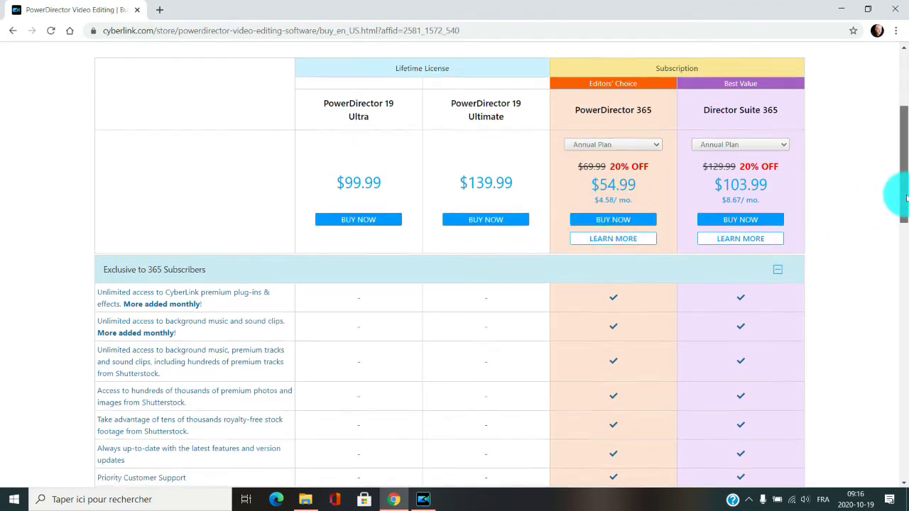
{"action": "scroll", "coordinate": [892, 192], "scroll_direction": "down", "scroll_amount": 1}
{"action": "scroll", "coordinate": [642, 278], "scroll_direction": "down", "scroll_amount": 1}
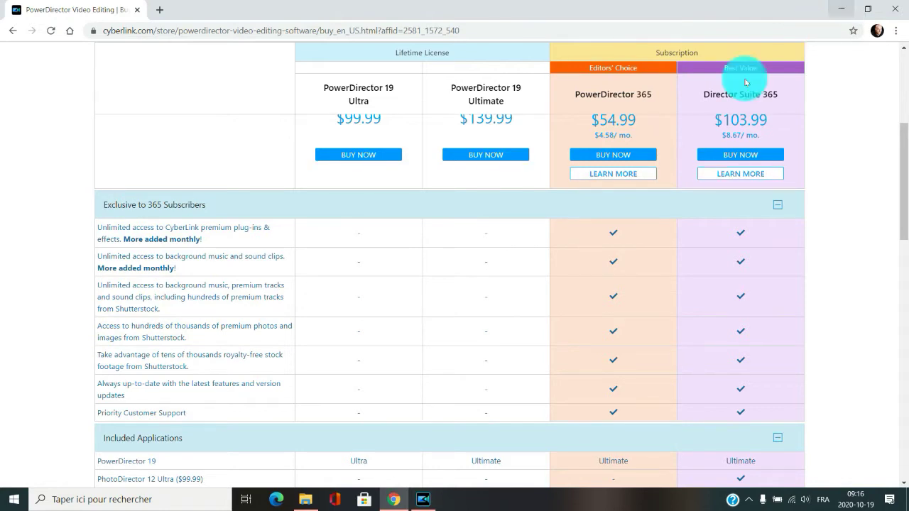
{"action": "scroll", "coordinate": [544, 189], "scroll_direction": "up", "scroll_amount": 2}
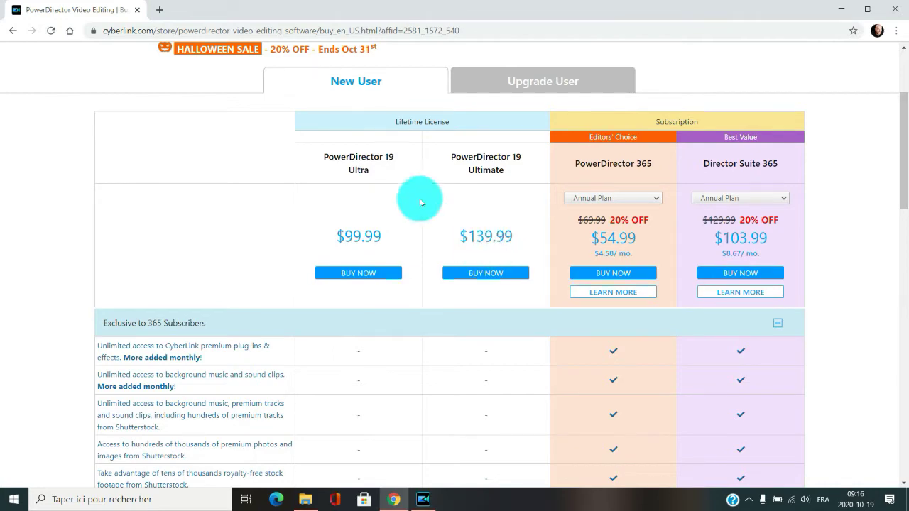
{"action": "scroll", "coordinate": [499, 191], "scroll_direction": "down", "scroll_amount": 1}
{"action": "scroll", "coordinate": [499, 191], "scroll_direction": "down", "scroll_amount": 7}
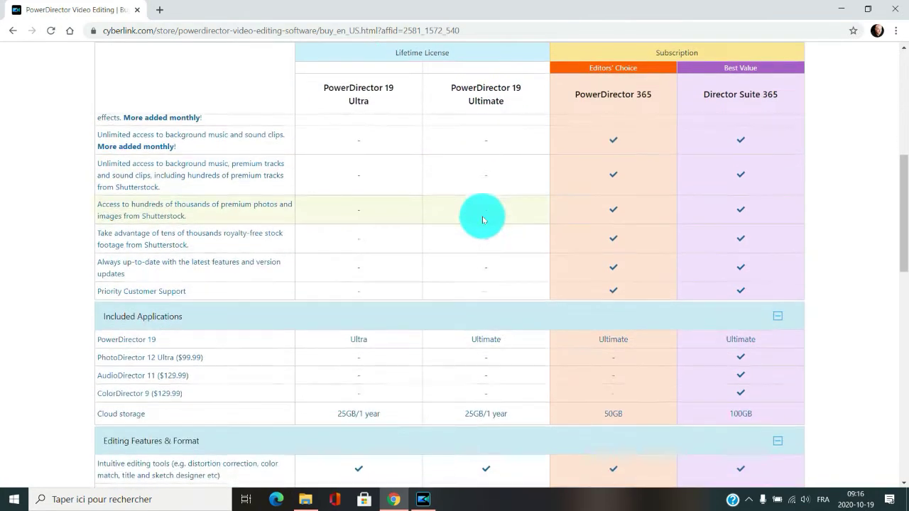
{"action": "scroll", "coordinate": [501, 300], "scroll_direction": "down", "scroll_amount": 1}
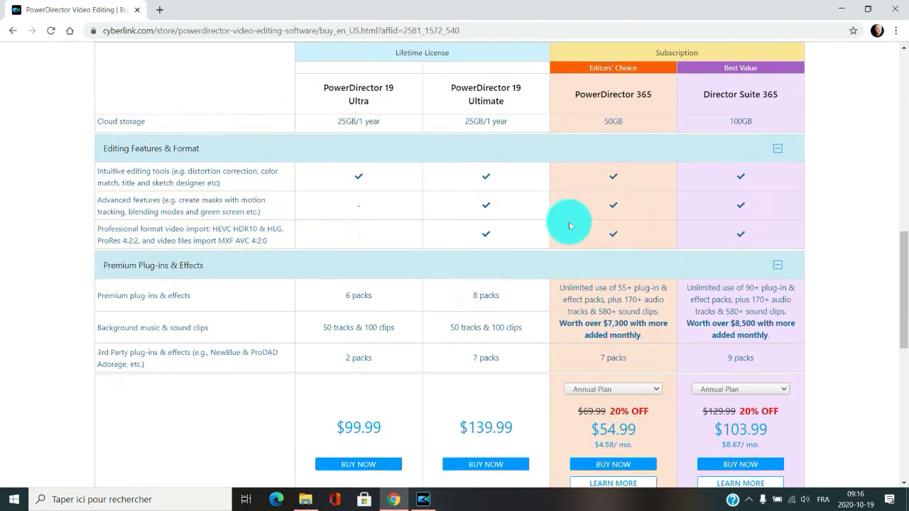
{"action": "left_click", "coordinate": [843, 14]}
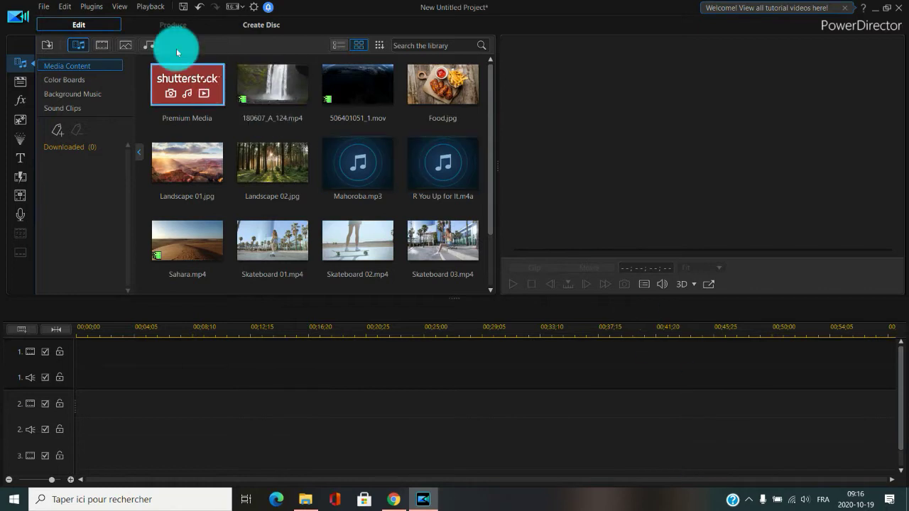
Switch the timeline to storyboard layout and back to the track layout
{"action": "left_click", "coordinate": [122, 8]}
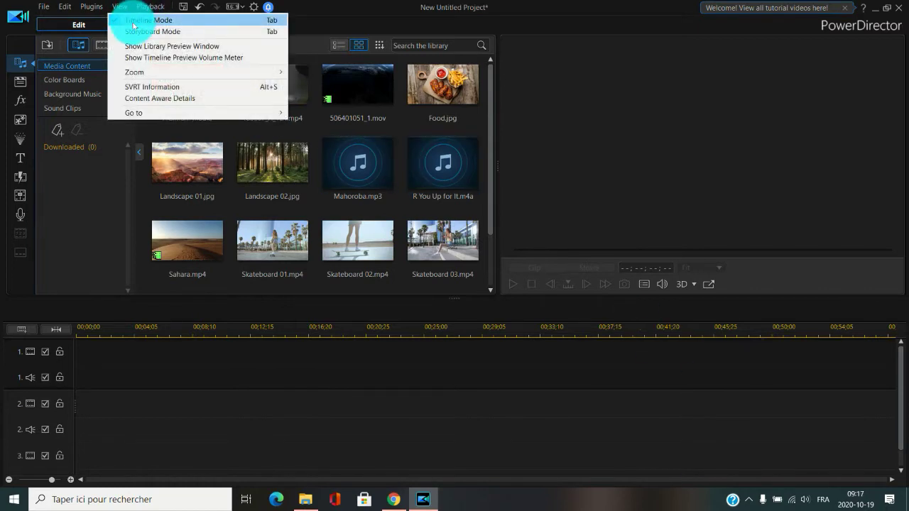
{"action": "left_click", "coordinate": [137, 32]}
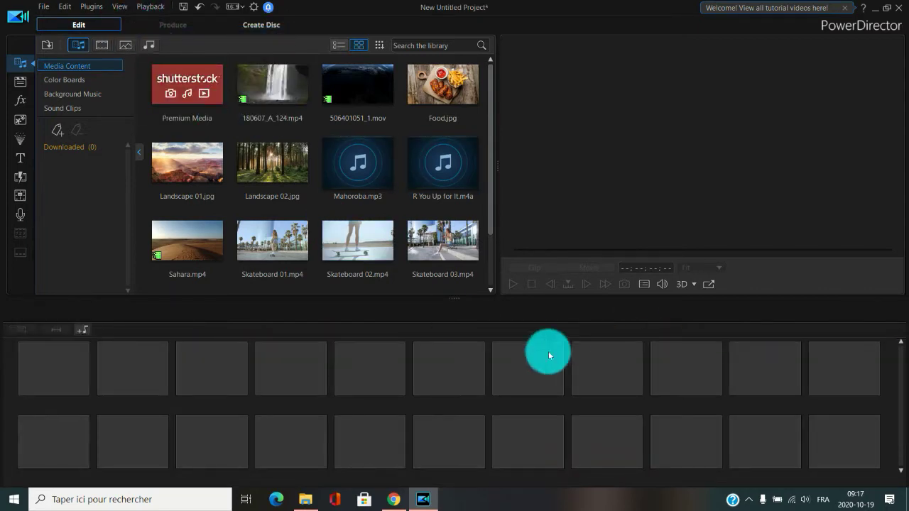
{"action": "left_click", "coordinate": [122, 8]}
{"action": "left_click", "coordinate": [138, 20]}
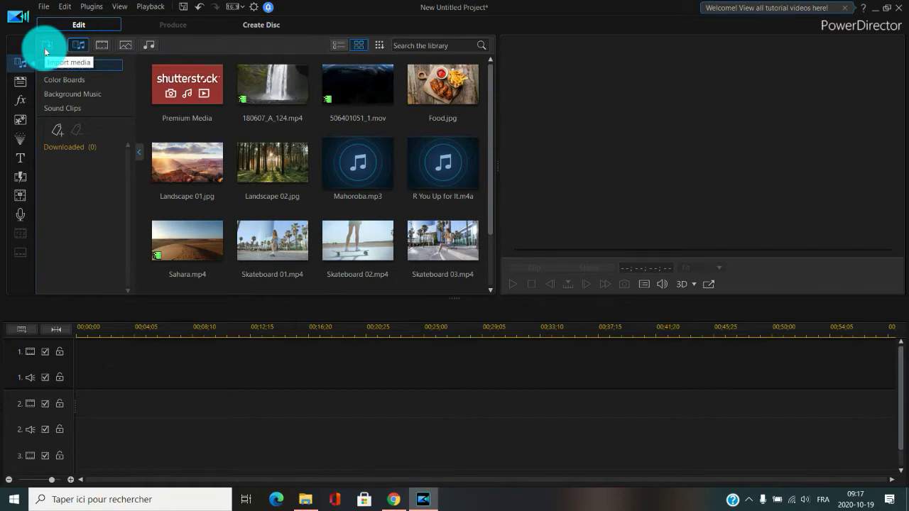
Filter the library to video only, then photos only, then all media
{"action": "left_click", "coordinate": [100, 45]}
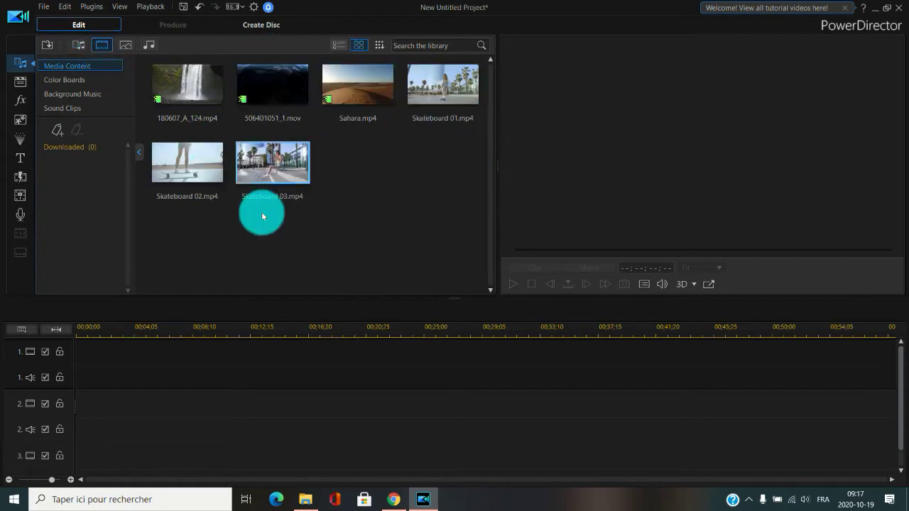
{"action": "left_click", "coordinate": [125, 45]}
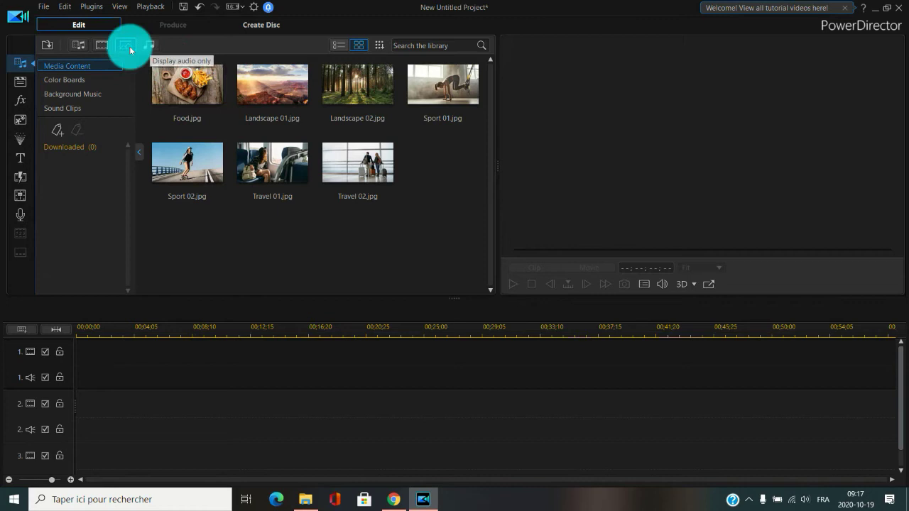
{"action": "left_click", "coordinate": [82, 49]}
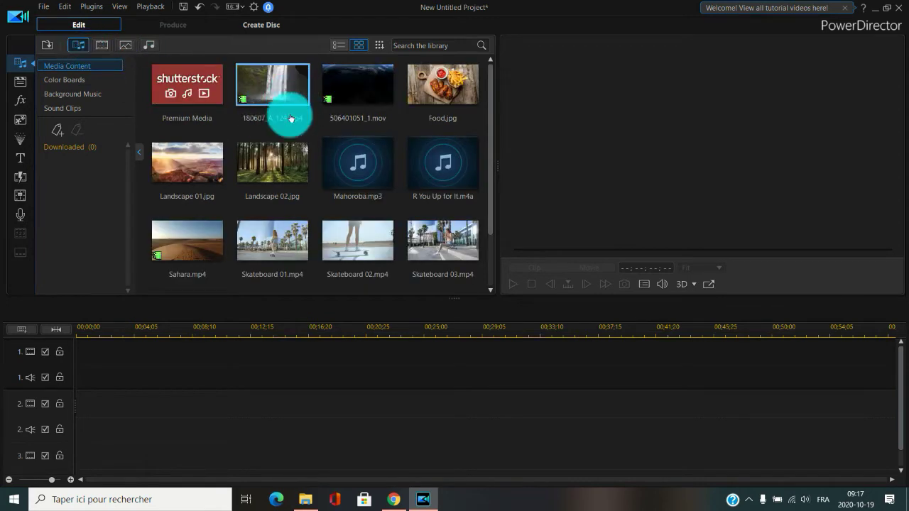
Preview the Kids Blues music and Burning sound clip, then return to Media Content
{"action": "left_click", "coordinate": [76, 97]}
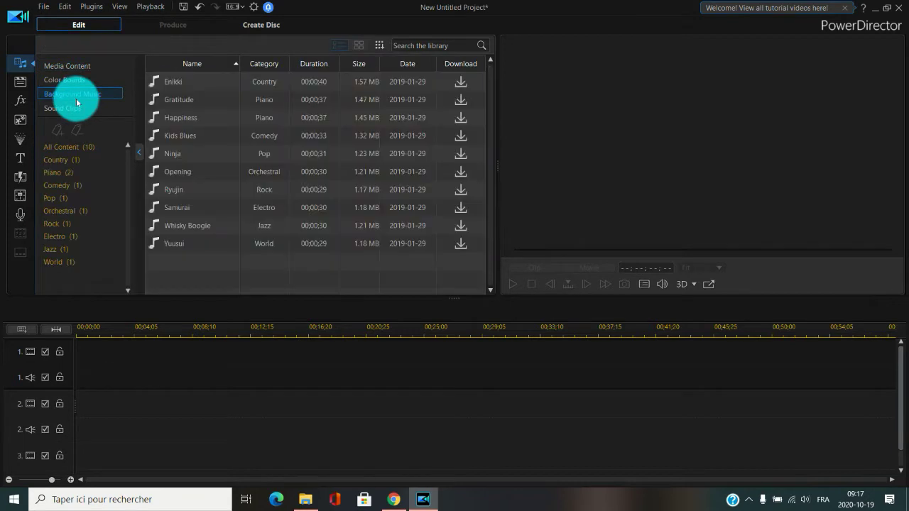
{"action": "left_click", "coordinate": [178, 141]}
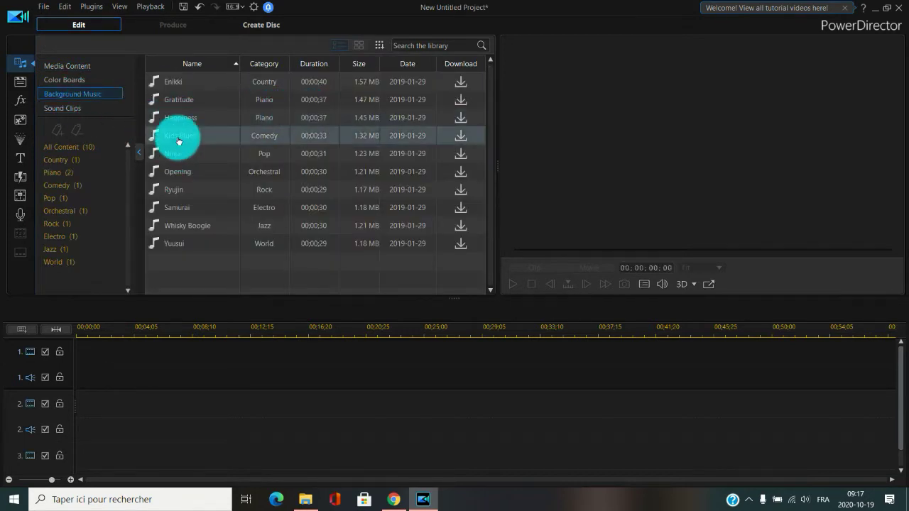
{"action": "left_click", "coordinate": [516, 283]}
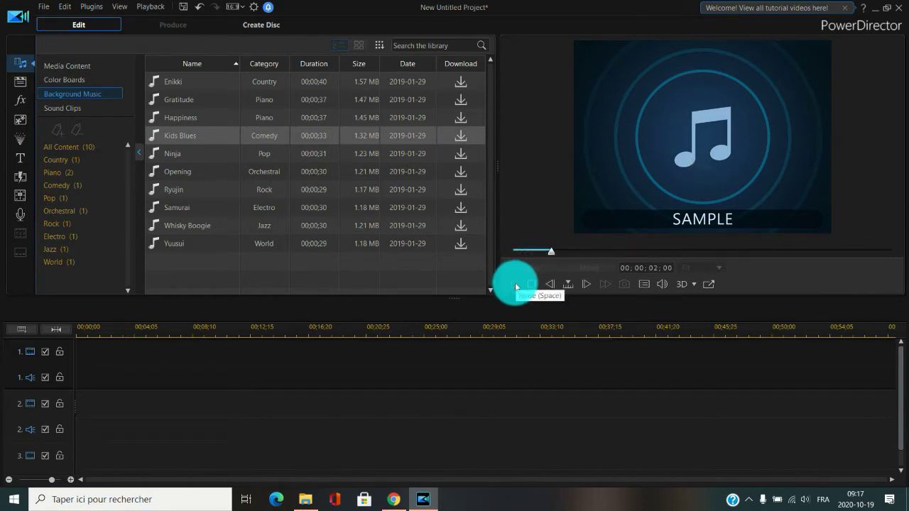
{"action": "left_click", "coordinate": [514, 282]}
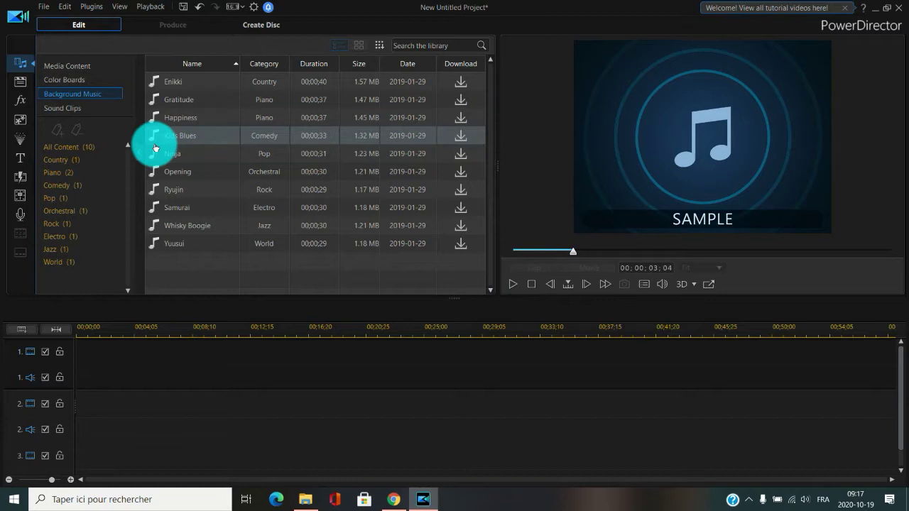
{"action": "left_click", "coordinate": [69, 112]}
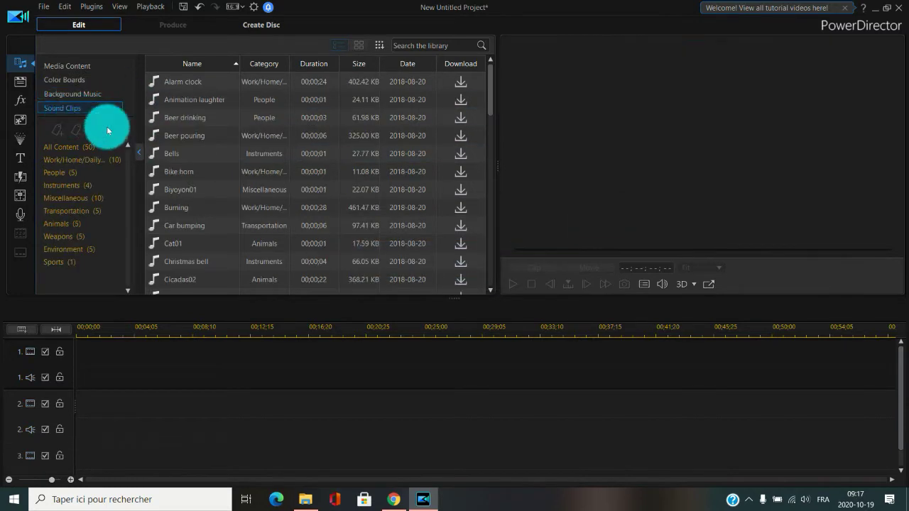
{"action": "left_click", "coordinate": [173, 213]}
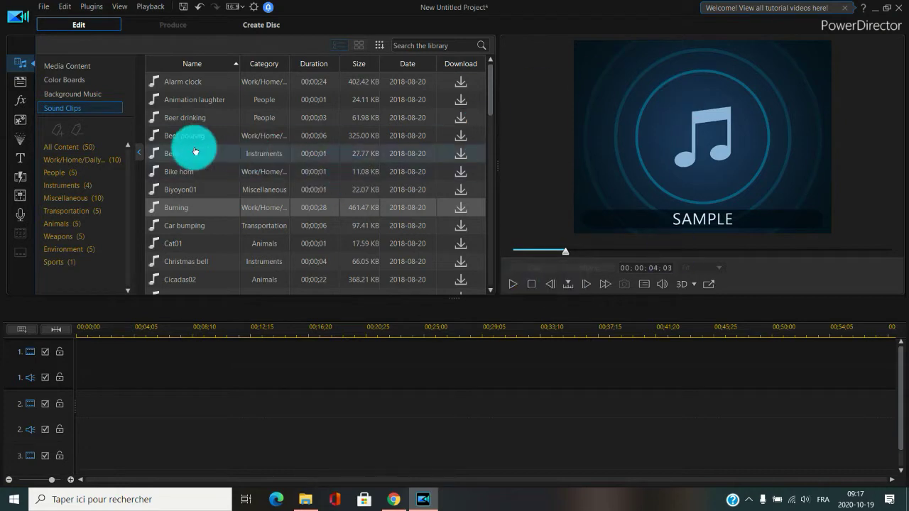
{"action": "left_click", "coordinate": [63, 68]}
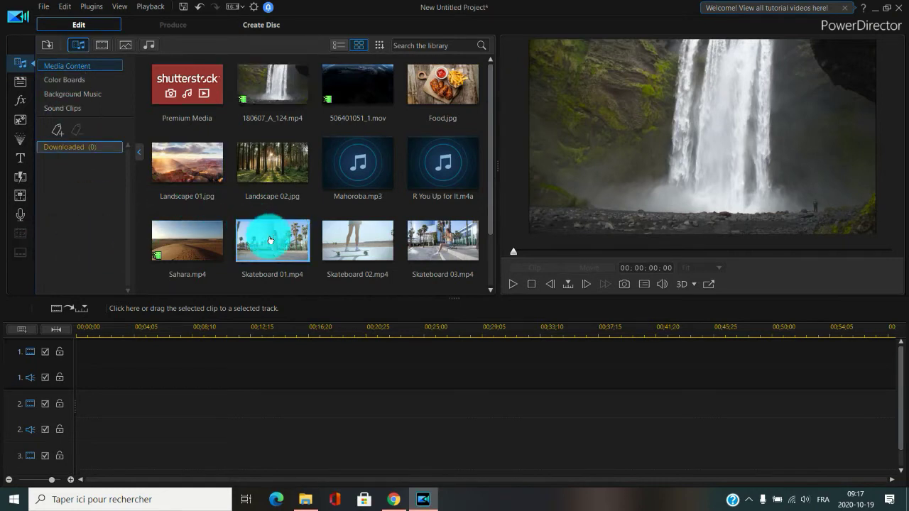
Drag Skateboard 01 and Skateboard 02 onto track 1, leaving a gap between them
{"action": "left_click_drag", "start_coordinate": [270, 240], "coordinate": [100, 365]}
{"action": "left_click_drag", "start_coordinate": [354, 240], "coordinate": [268, 361]}
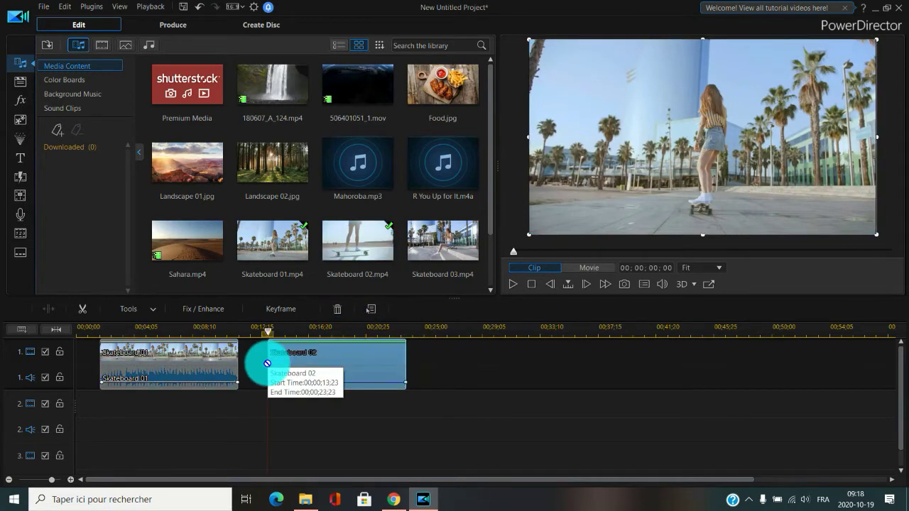
{"action": "left_click", "coordinate": [326, 357]}
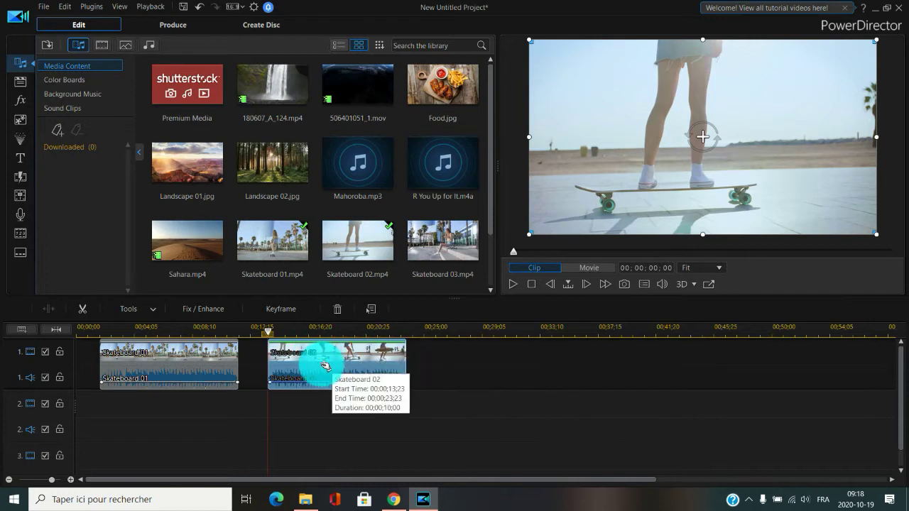
Preview Skateboard 02.mp4, then play the project from about 15 seconds
{"action": "left_click", "coordinate": [342, 240]}
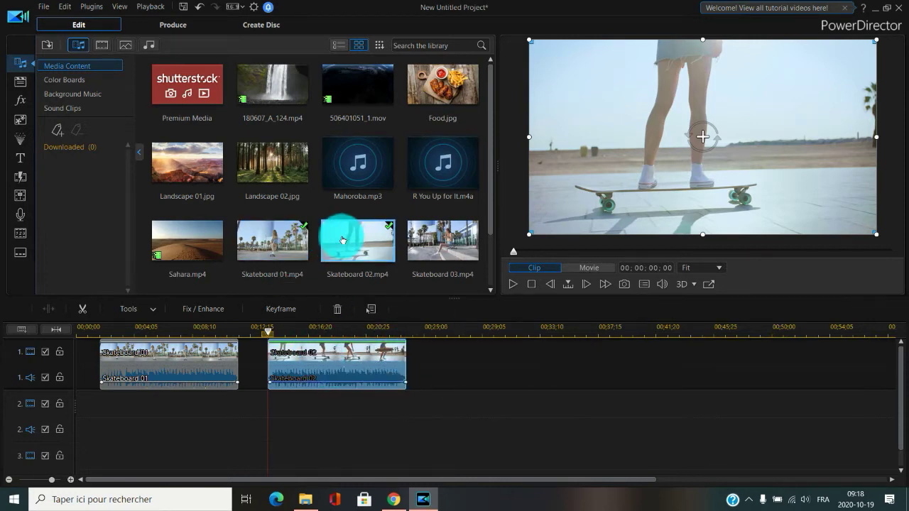
{"action": "double_click", "coordinate": [345, 240]}
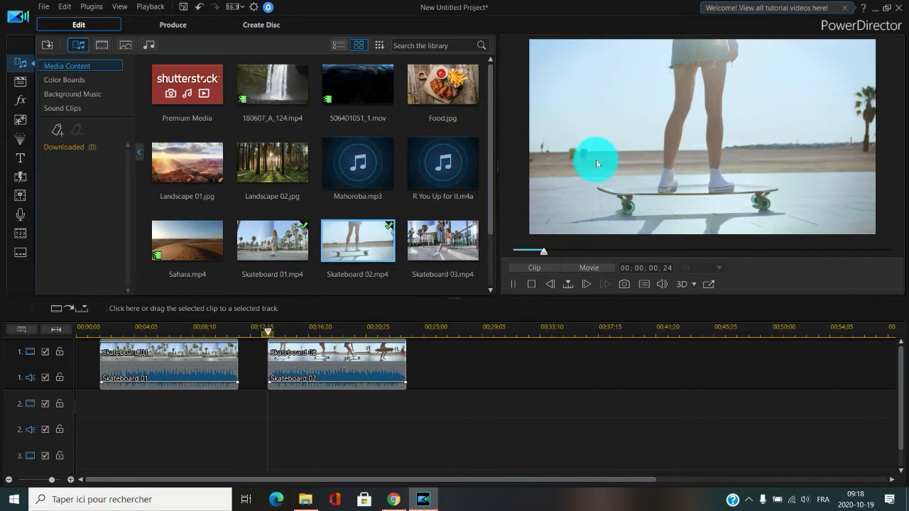
{"action": "left_click", "coordinate": [533, 285]}
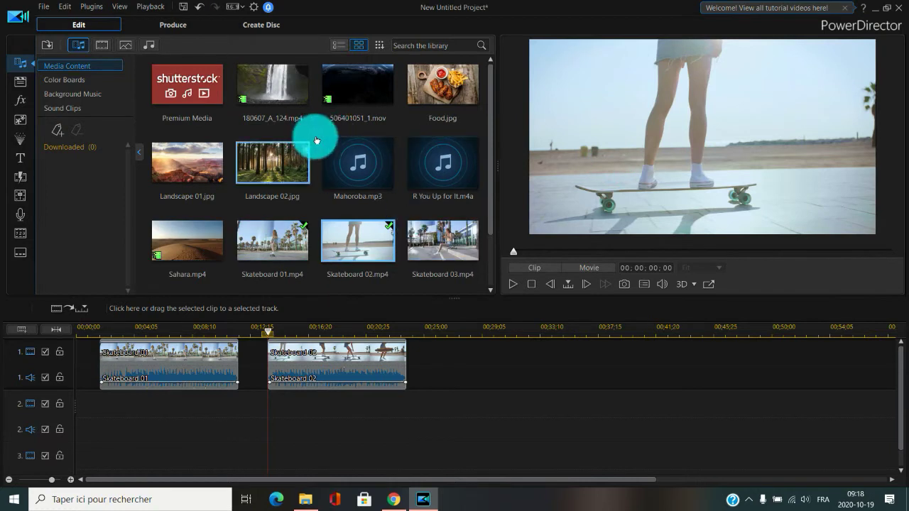
{"action": "left_click", "coordinate": [288, 329]}
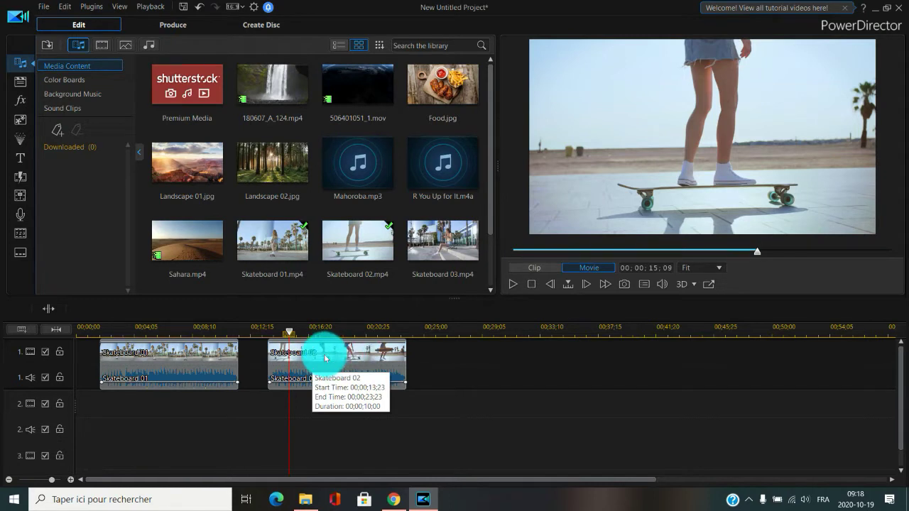
{"action": "key", "text": "space"}
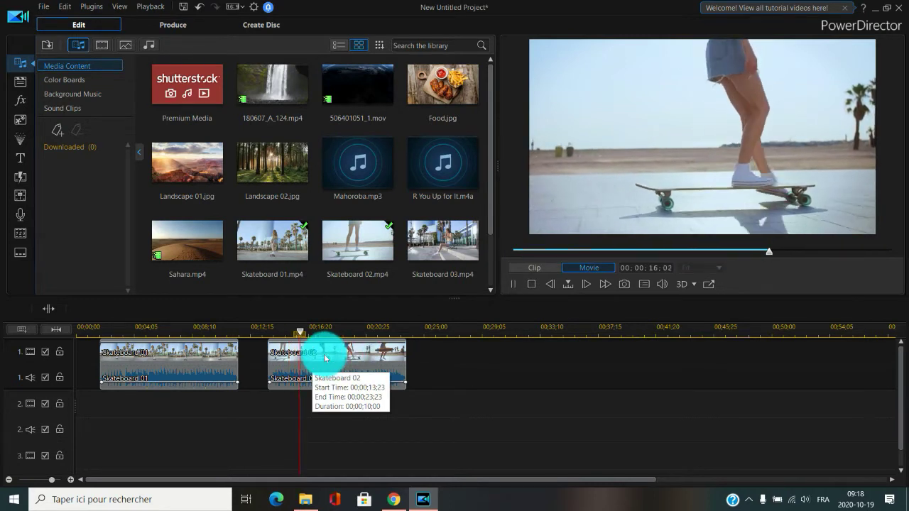
{"action": "key", "text": "space"}
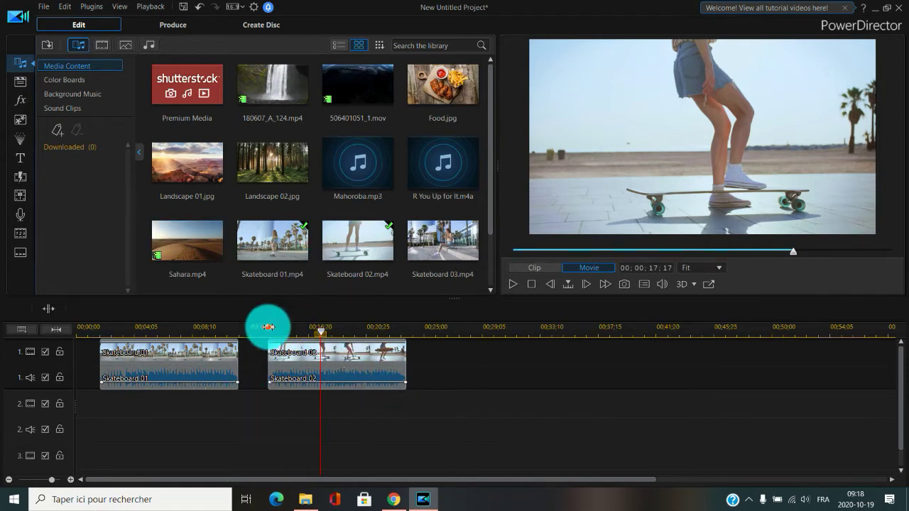
Select the Skateboard 02 timeline clip and Skateboard 03 library item, then clear the selection
{"action": "left_click", "coordinate": [305, 353]}
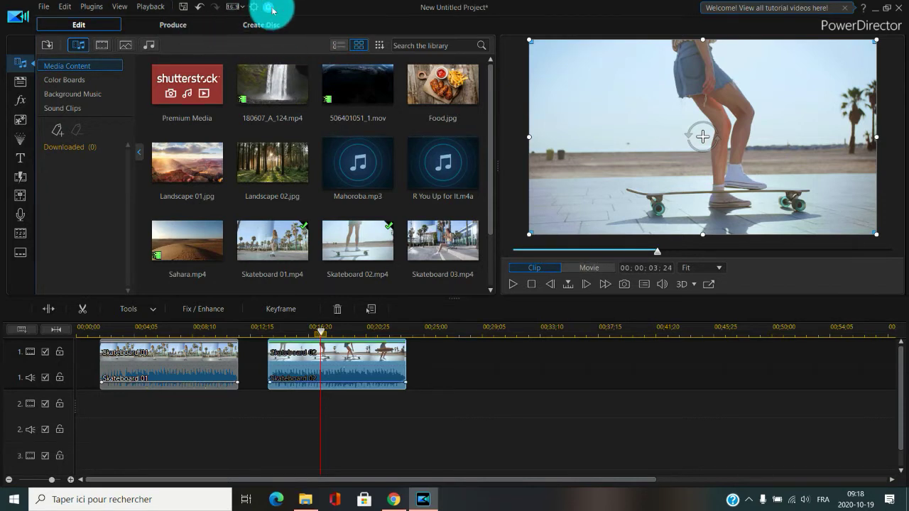
{"action": "left_click", "coordinate": [442, 241]}
{"action": "left_click", "coordinate": [294, 367]}
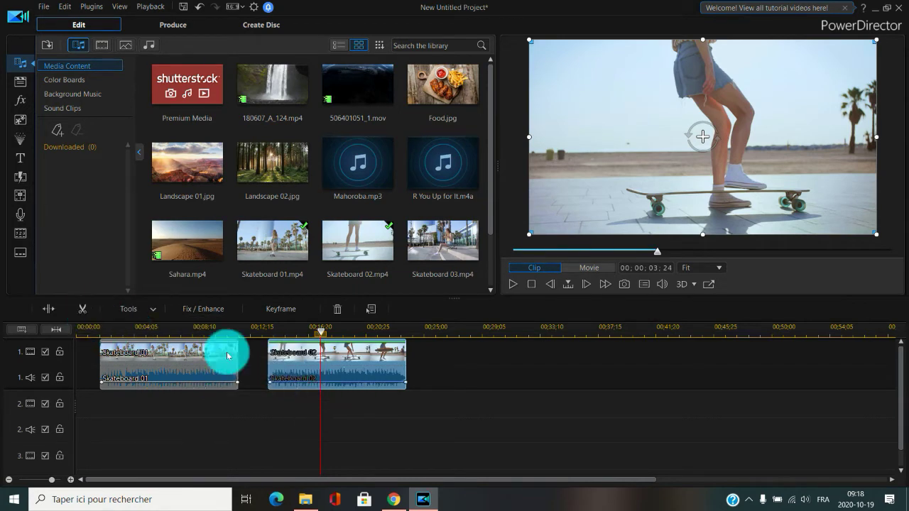
Trim Skateboard 02 to in point 01;07 and out point 06;23, keeping 5;16
{"action": "double_click", "coordinate": [311, 392]}
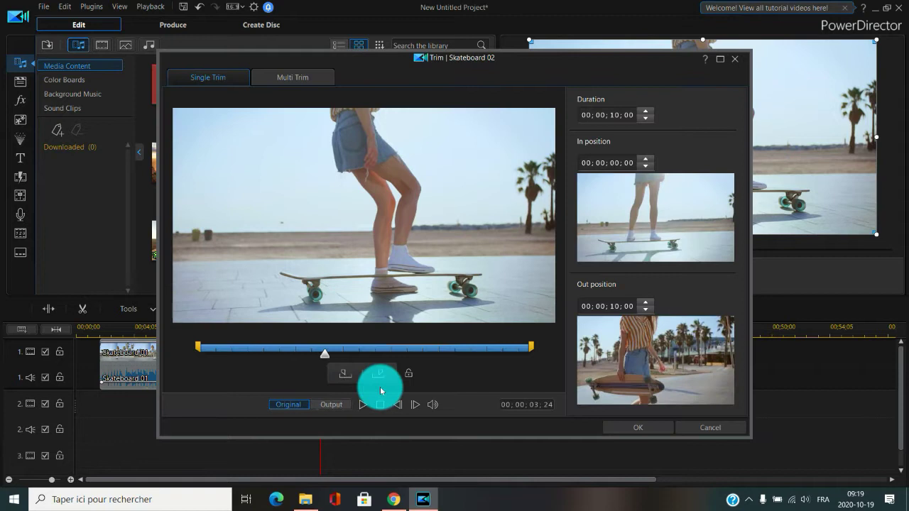
{"action": "left_click_drag", "start_coordinate": [199, 346], "coordinate": [241, 353]}
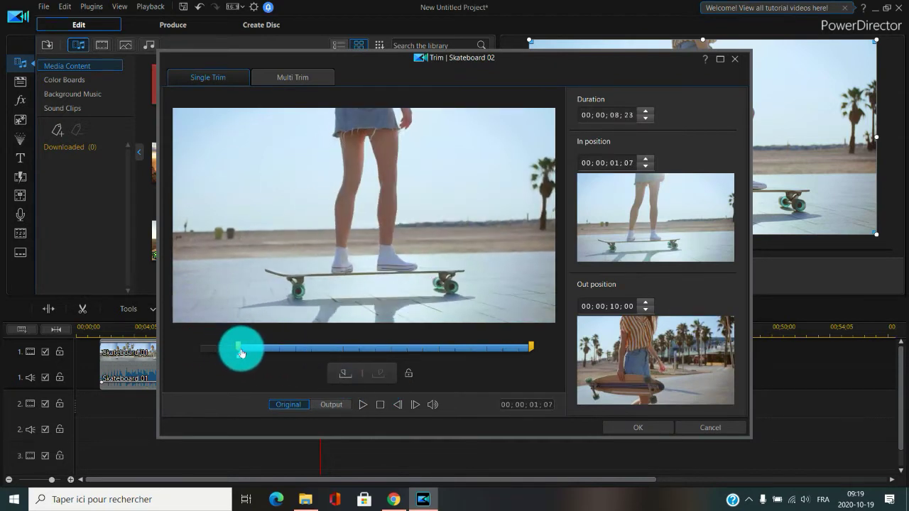
{"action": "mouse_move", "coordinate": [531, 348]}
{"action": "left_mouse_down"}
{"action": "mouse_move", "coordinate": [410, 351]}
{"action": "mouse_move", "coordinate": [425, 355]}
{"action": "left_mouse_up"}
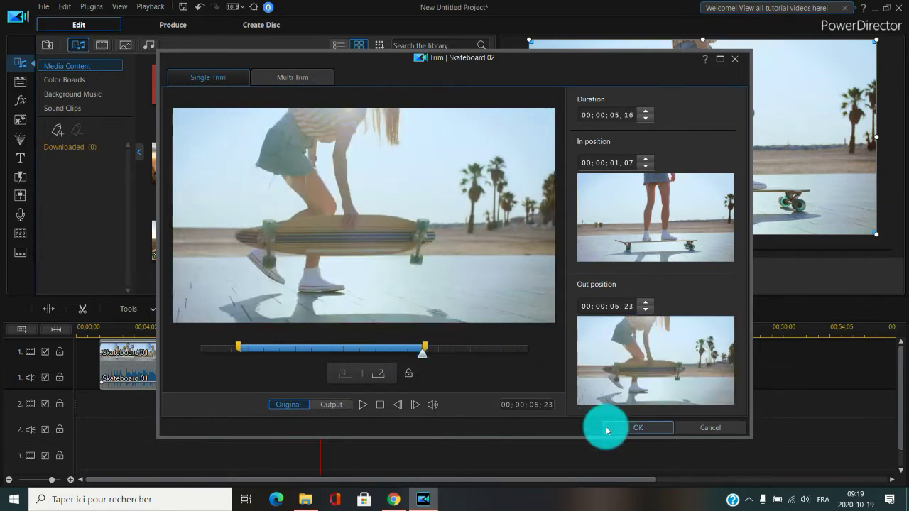
{"action": "left_click", "coordinate": [632, 427]}
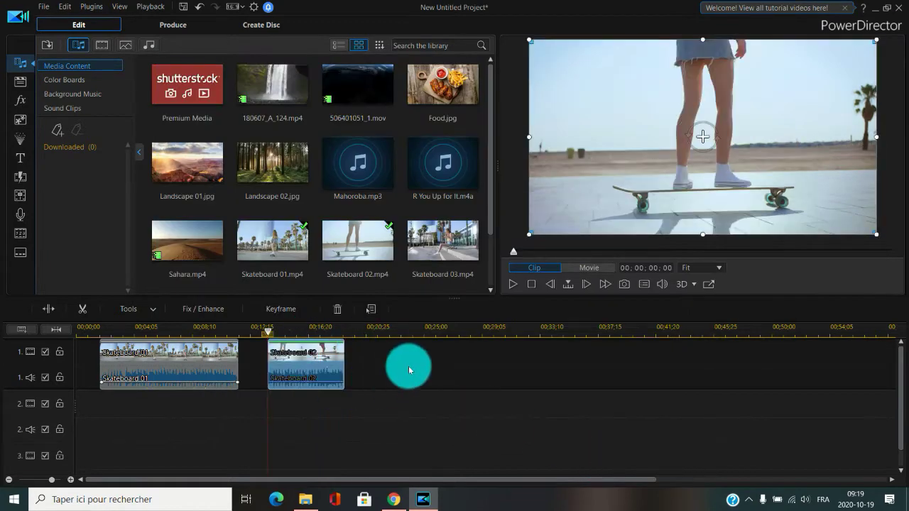
Slide Skateboard 02 against Skateboard 01, review the cut, and mute track 1 audio
{"action": "left_click", "coordinate": [364, 352]}
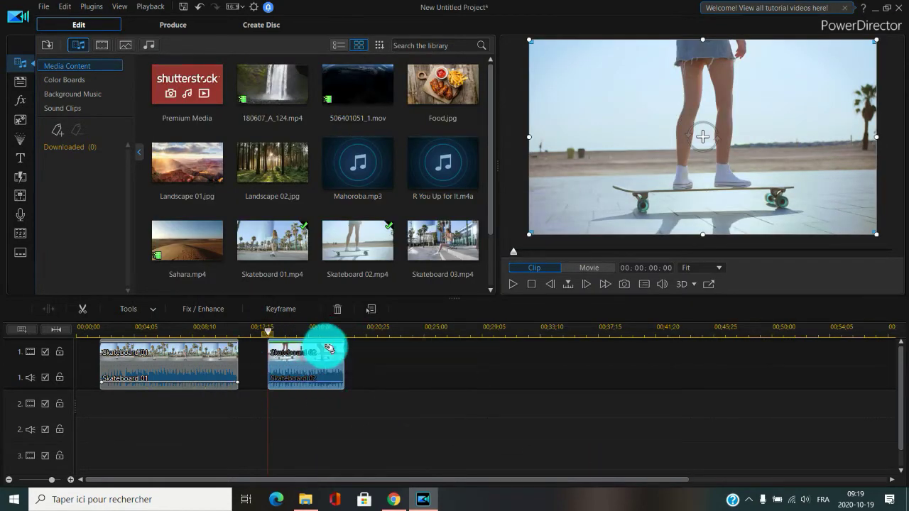
{"action": "left_click", "coordinate": [306, 352]}
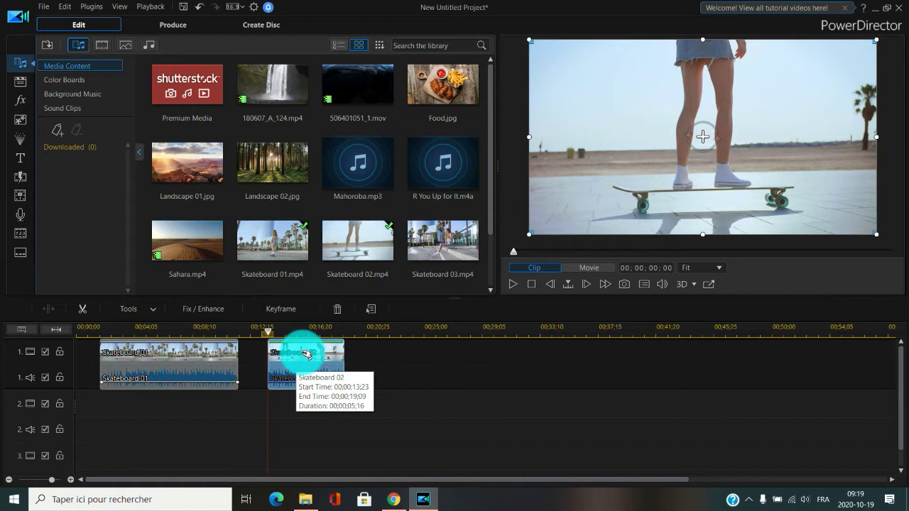
{"action": "left_click_drag", "start_coordinate": [307, 355], "coordinate": [270, 380]}
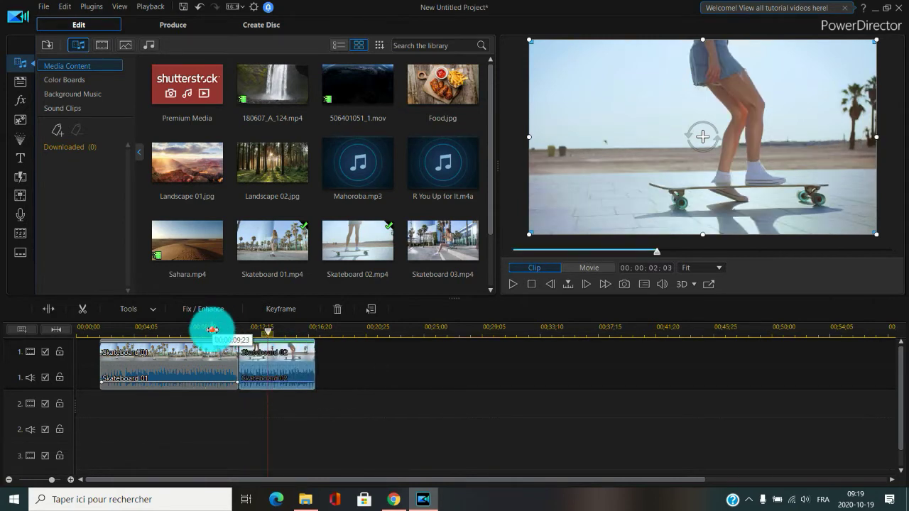
{"action": "key", "text": "space"}
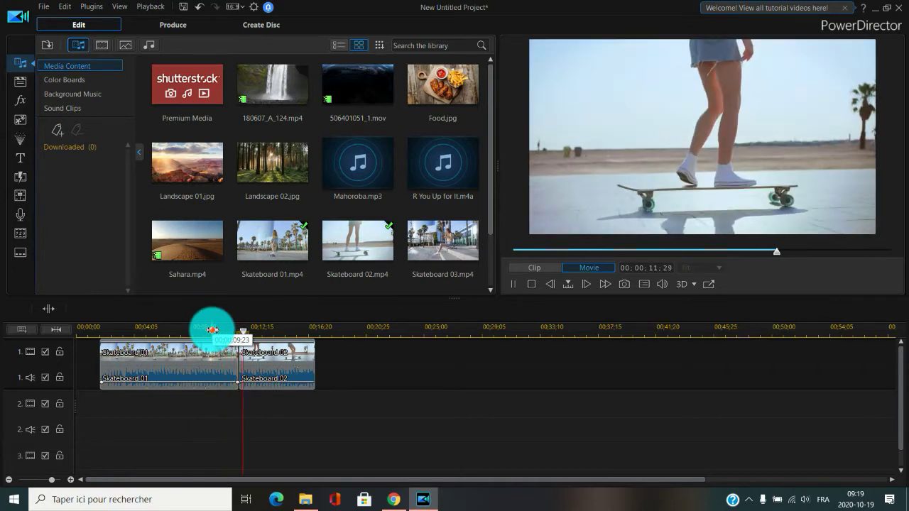
{"action": "key", "text": "space"}
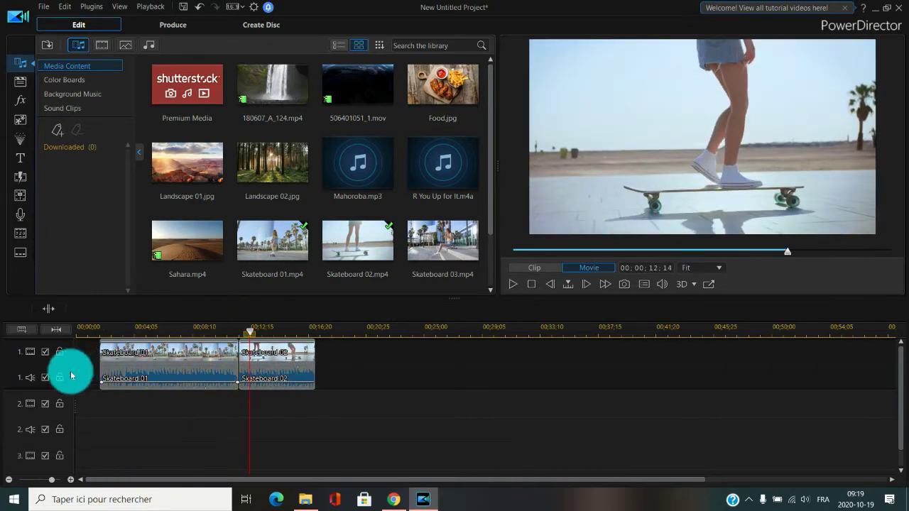
{"action": "left_click", "coordinate": [46, 379]}
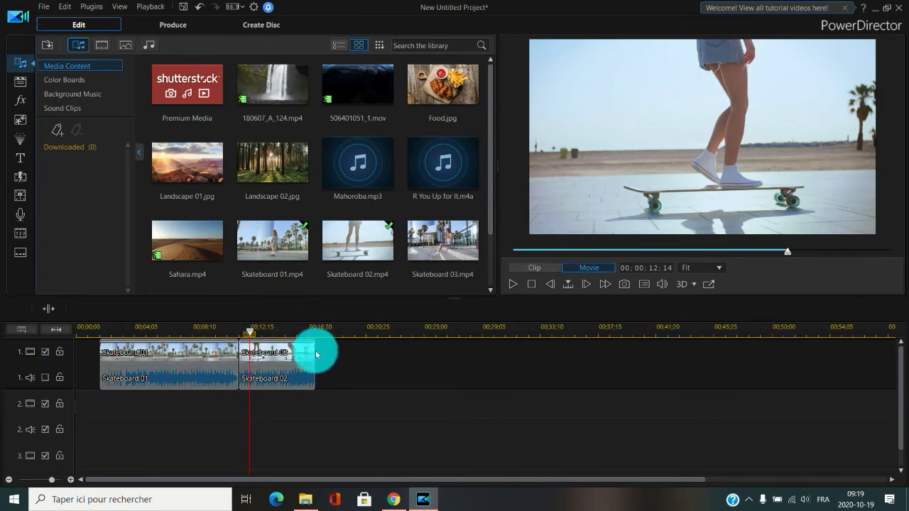
Open Crop/Zoom/Pan from the Tools list for the Skateboard 02 clip
{"action": "left_click", "coordinate": [264, 351]}
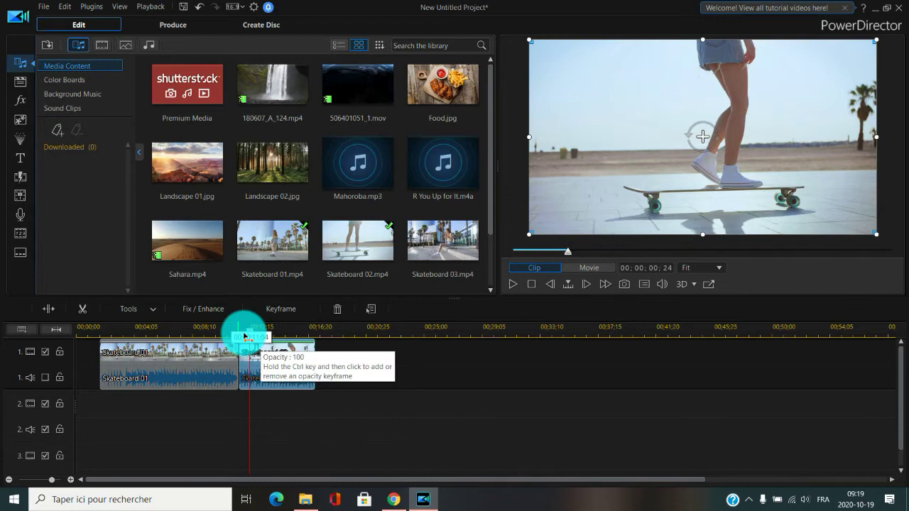
{"action": "left_click", "coordinate": [152, 308]}
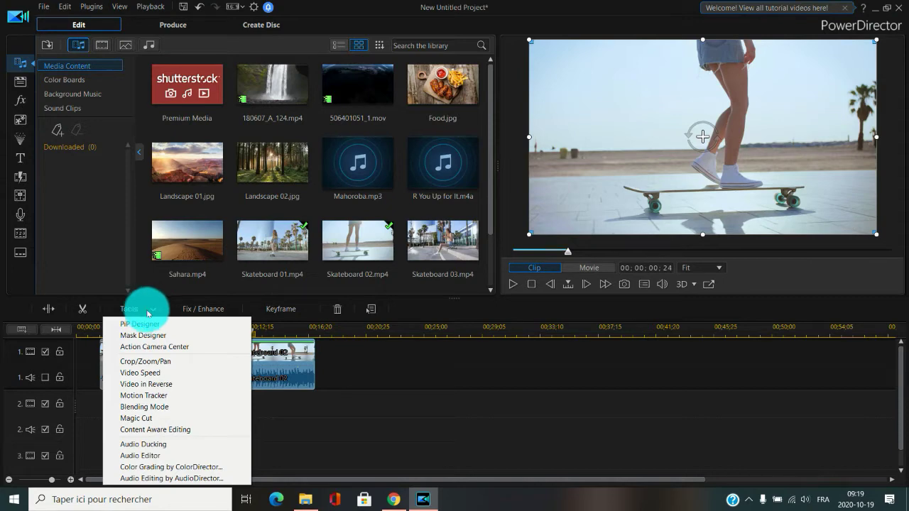
{"action": "left_click", "coordinate": [154, 366]}
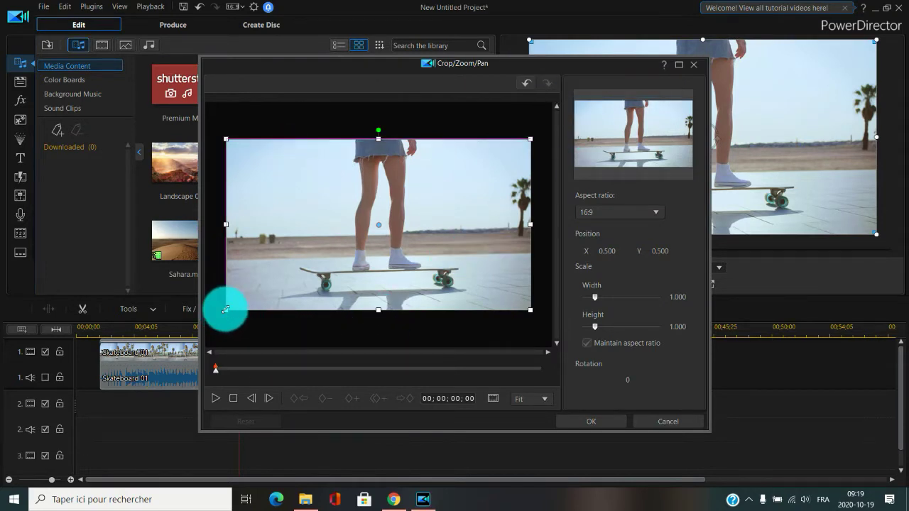
Crop Skateboard 02 to 0.526 scale at -6 degrees, moved down onto the board
{"action": "left_click_drag", "start_coordinate": [225, 311], "coordinate": [270, 291]}
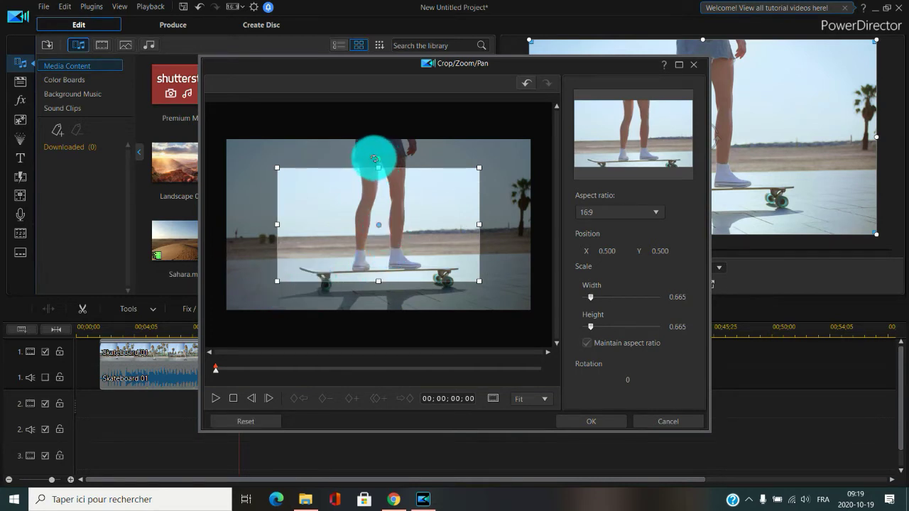
{"action": "left_click_drag", "start_coordinate": [374, 157], "coordinate": [365, 152]}
{"action": "left_click_drag", "start_coordinate": [376, 223], "coordinate": [381, 243]}
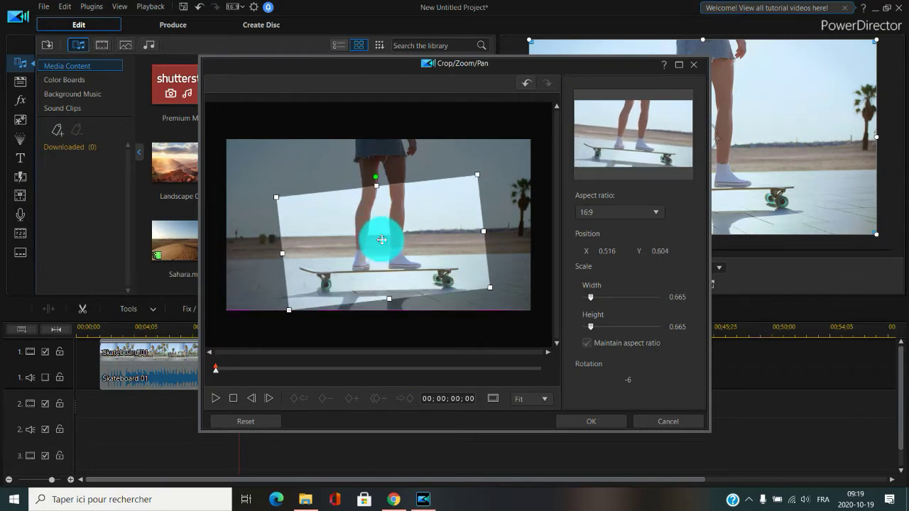
{"action": "left_click_drag", "start_coordinate": [480, 174], "coordinate": [458, 189]}
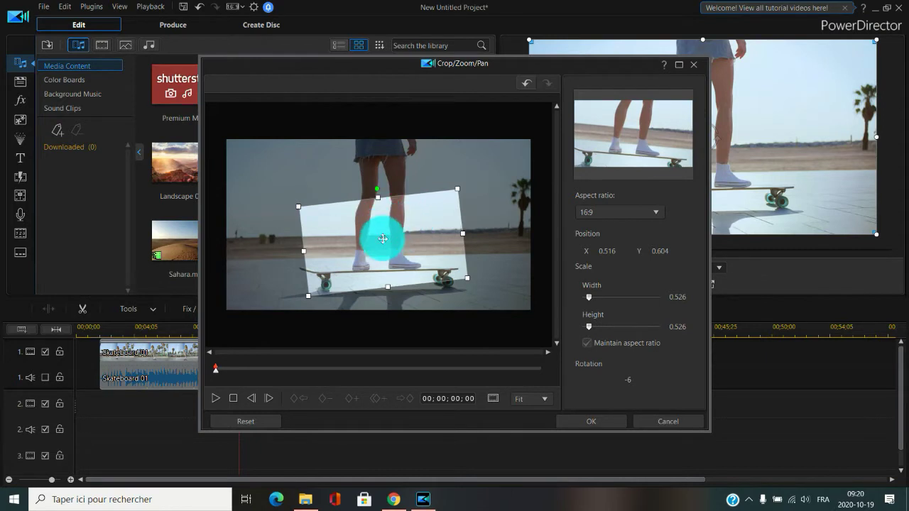
{"action": "left_click_drag", "start_coordinate": [382, 238], "coordinate": [379, 254]}
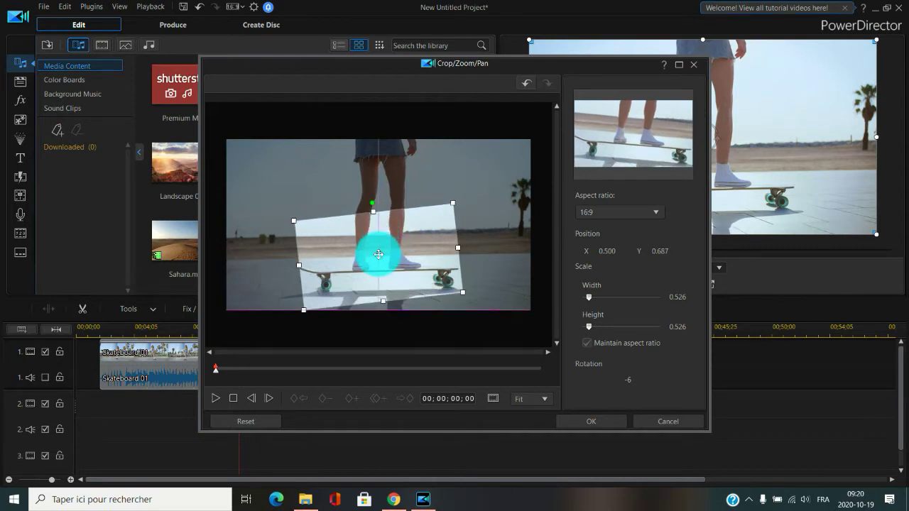
{"action": "left_click", "coordinate": [597, 424]}
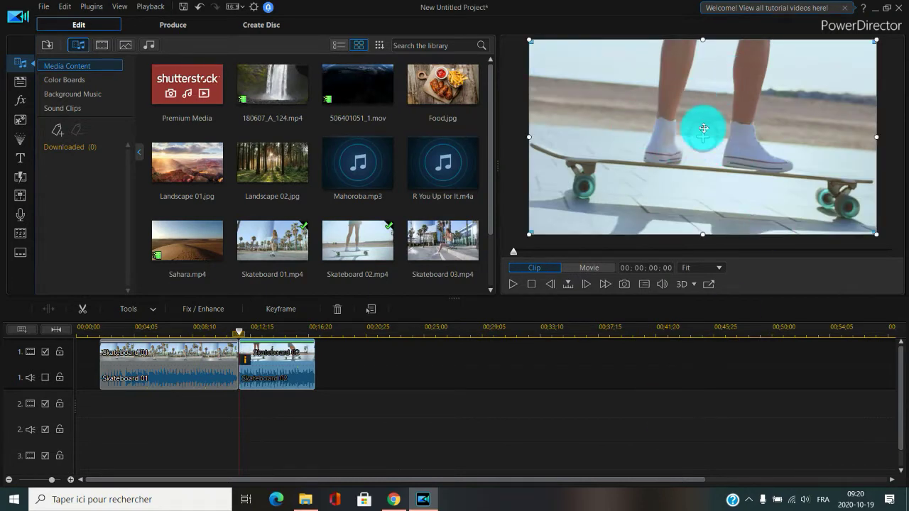
Drag Skateboard 02's corner handle inward in the preview to shrink and reposition it
{"action": "left_click_drag", "start_coordinate": [699, 126], "coordinate": [698, 117]}
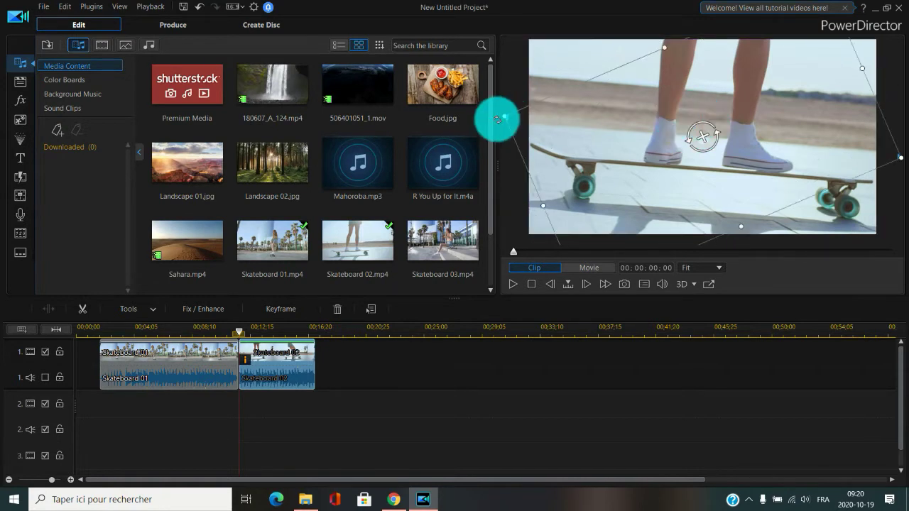
{"action": "left_click_drag", "start_coordinate": [504, 115], "coordinate": [625, 177]}
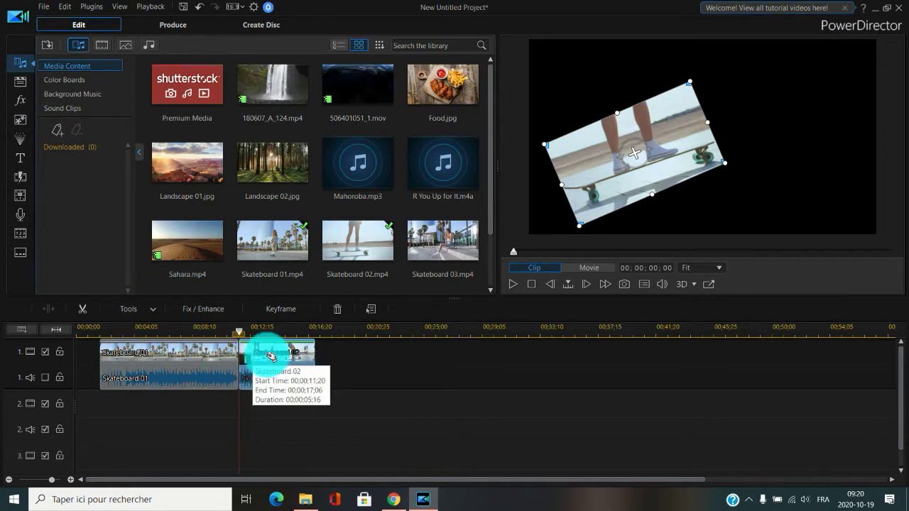
Try Skateboard 02 as a resized overlay on track 2, then return it after Skateboard 01
{"action": "left_click_drag", "start_coordinate": [276, 359], "coordinate": [185, 404]}
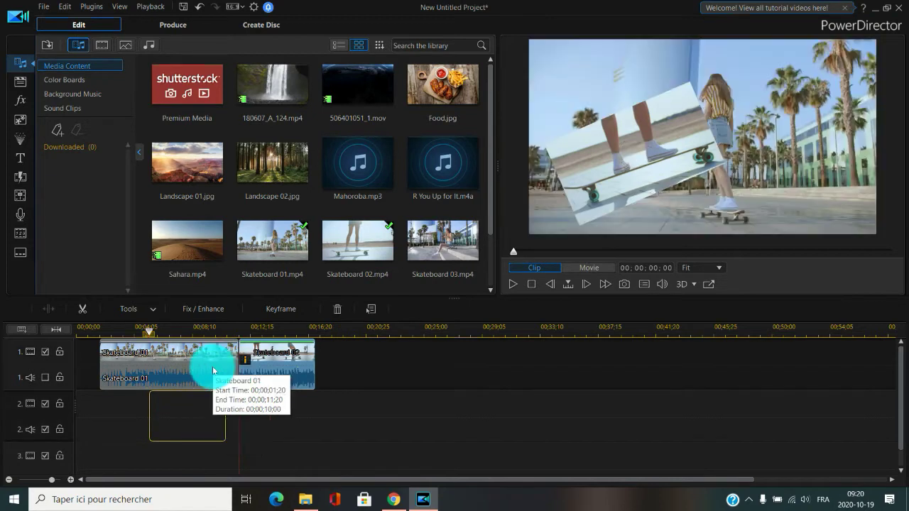
{"action": "left_click", "coordinate": [196, 424]}
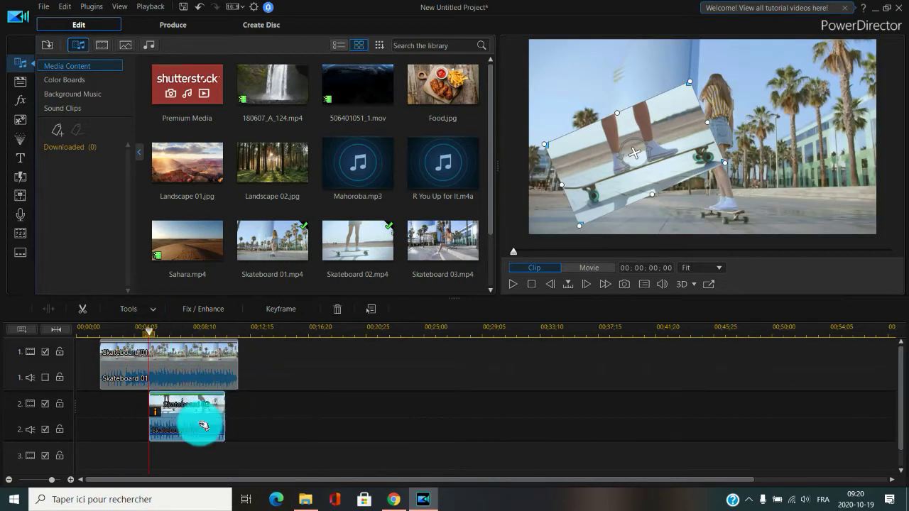
{"action": "left_click_drag", "start_coordinate": [572, 193], "coordinate": [575, 145]}
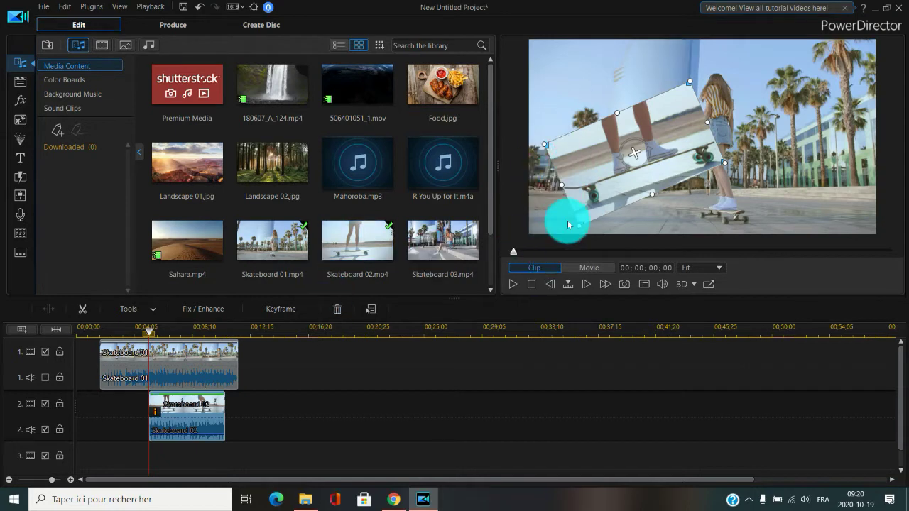
{"action": "left_click_drag", "start_coordinate": [604, 183], "coordinate": [590, 193]}
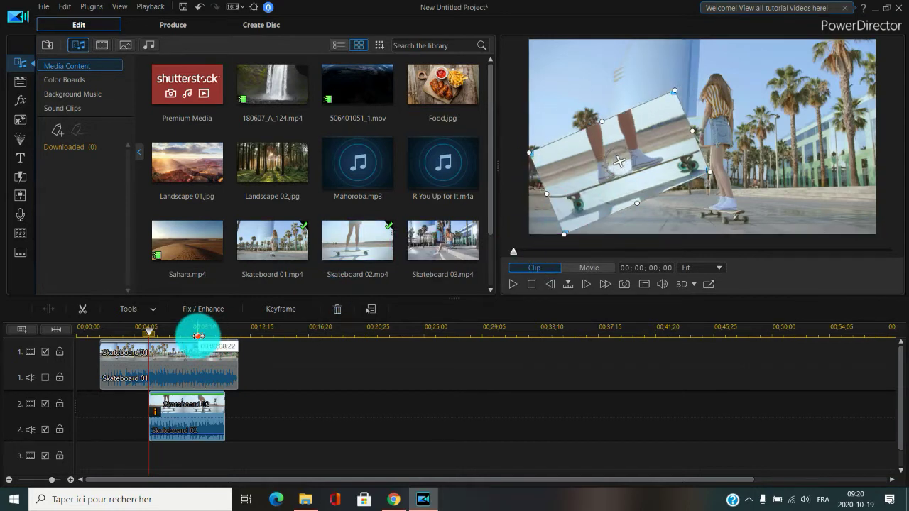
{"action": "key", "text": "space"}
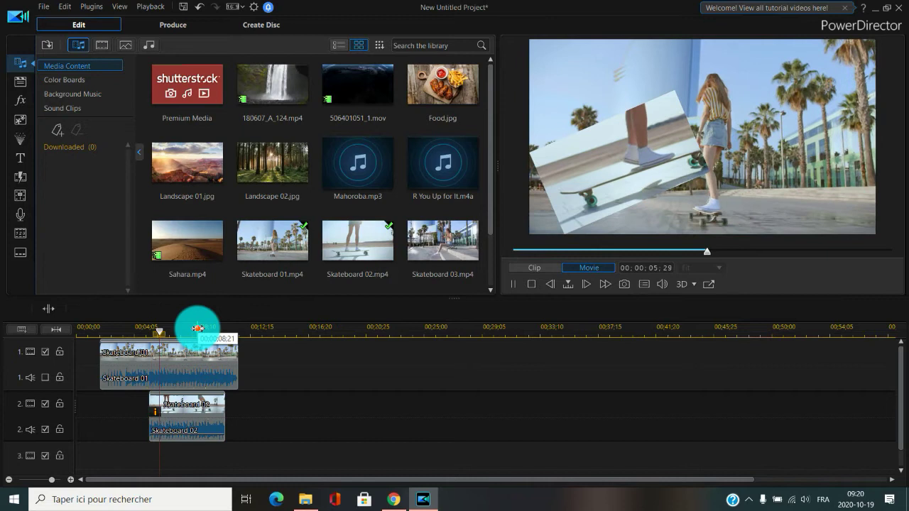
{"action": "key", "text": "space"}
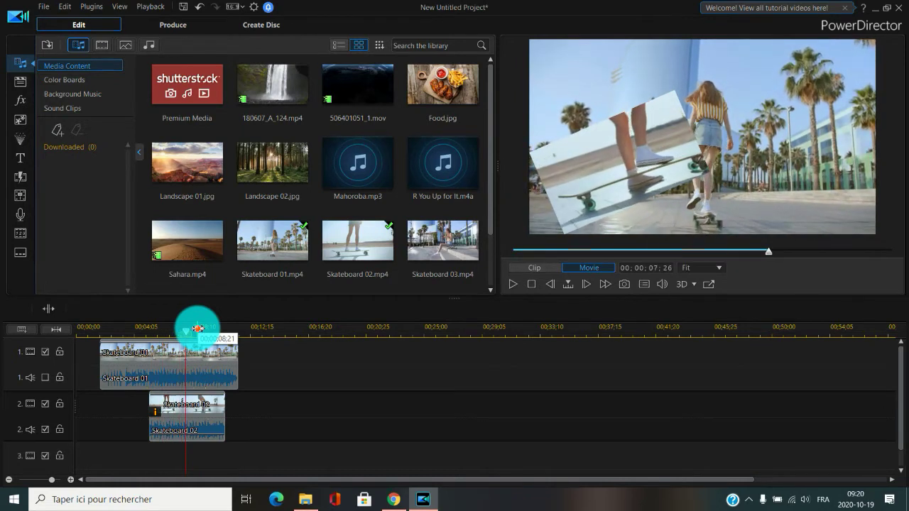
{"action": "left_click_drag", "start_coordinate": [197, 409], "coordinate": [279, 380]}
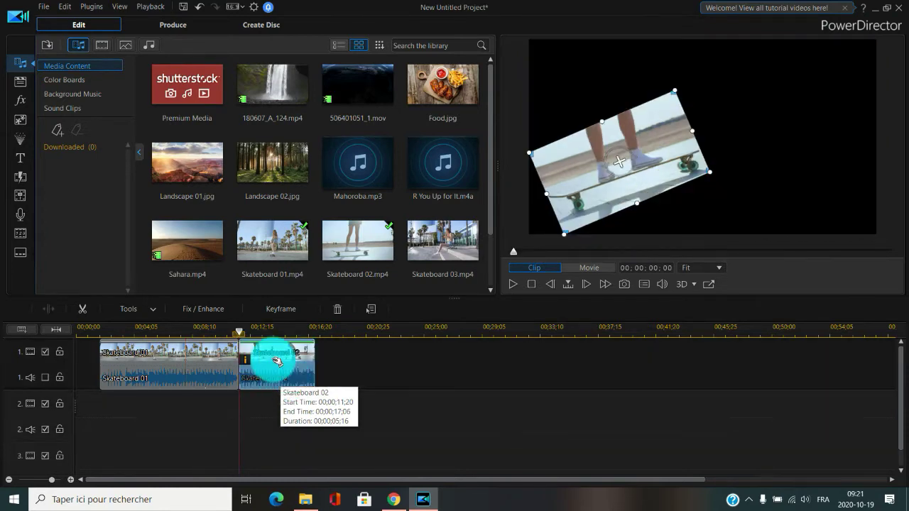
Select Skateboard 01 and launch the Motion Tracker from the Tools list
{"action": "left_click", "coordinate": [153, 310]}
{"action": "left_click", "coordinate": [158, 311]}
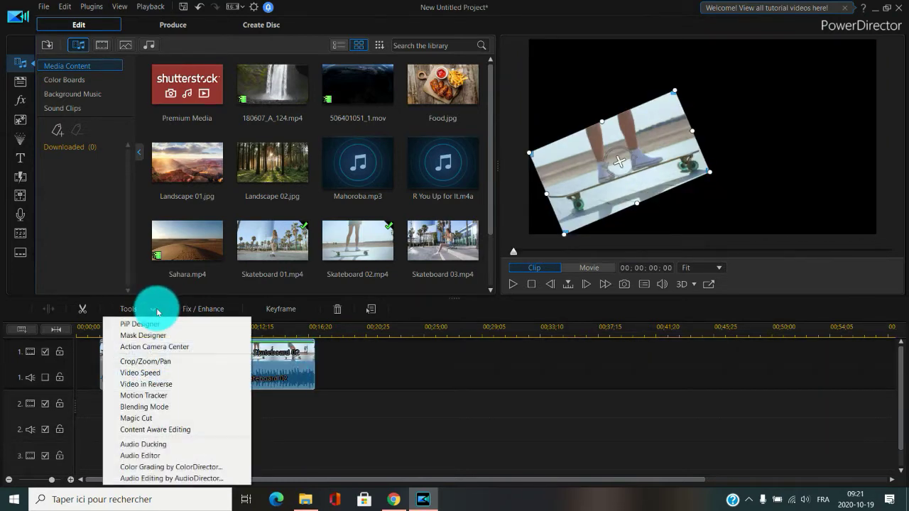
{"action": "left_click", "coordinate": [339, 392]}
{"action": "left_click", "coordinate": [149, 327]}
{"action": "left_click", "coordinate": [168, 350]}
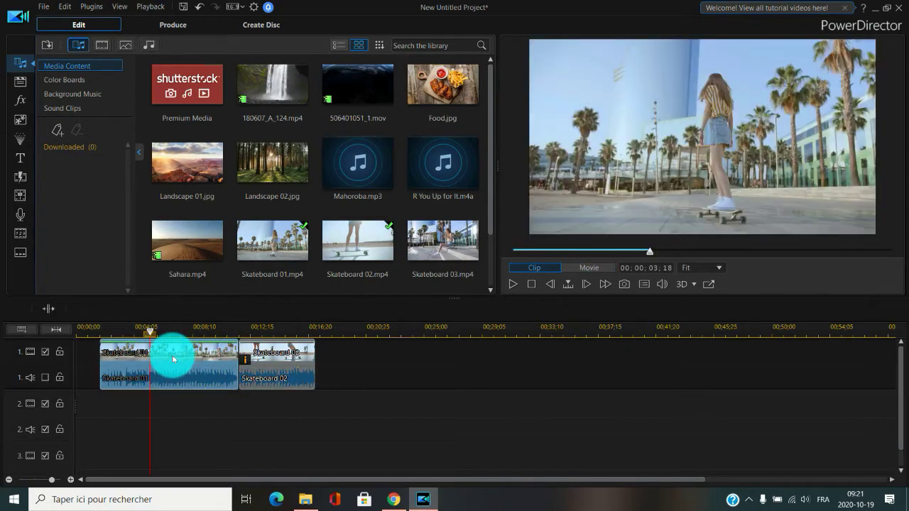
{"action": "left_click", "coordinate": [154, 316]}
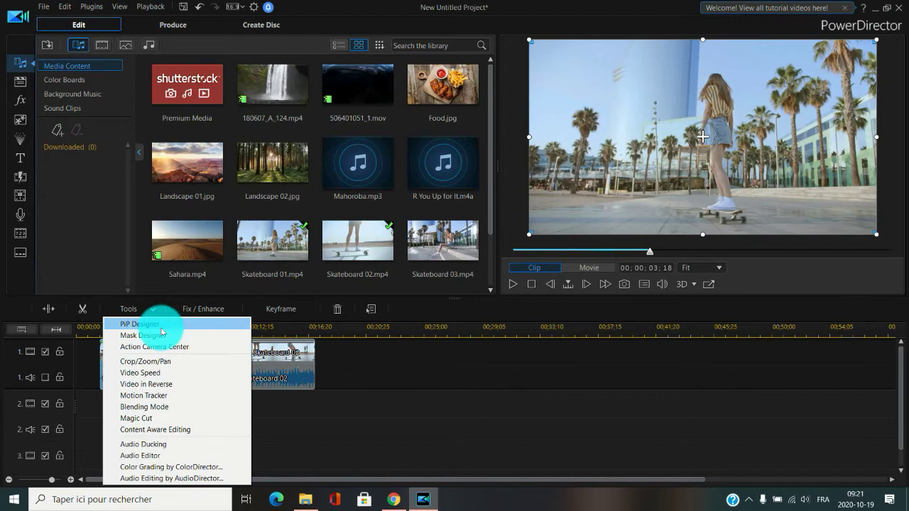
{"action": "left_click", "coordinate": [157, 398]}
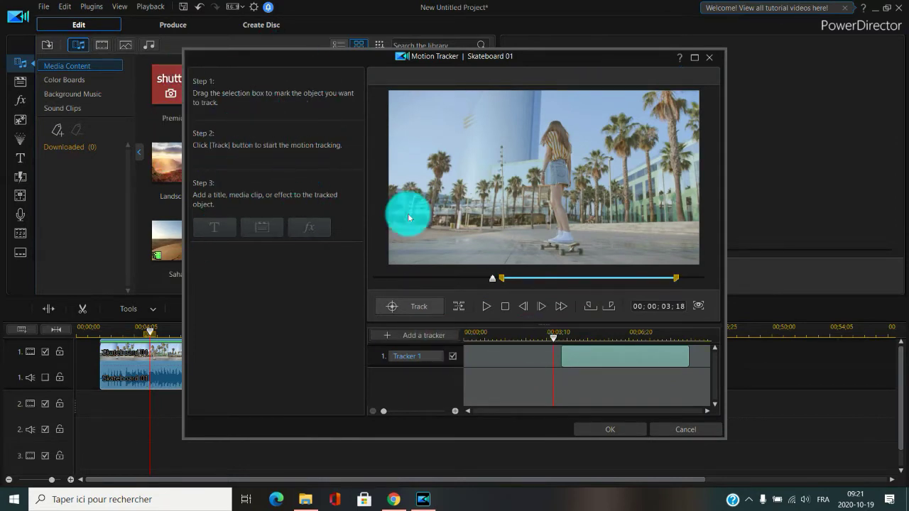
Move the tracking box onto the skater's head, rewind, and track it through the clip
{"action": "left_click", "coordinate": [499, 278]}
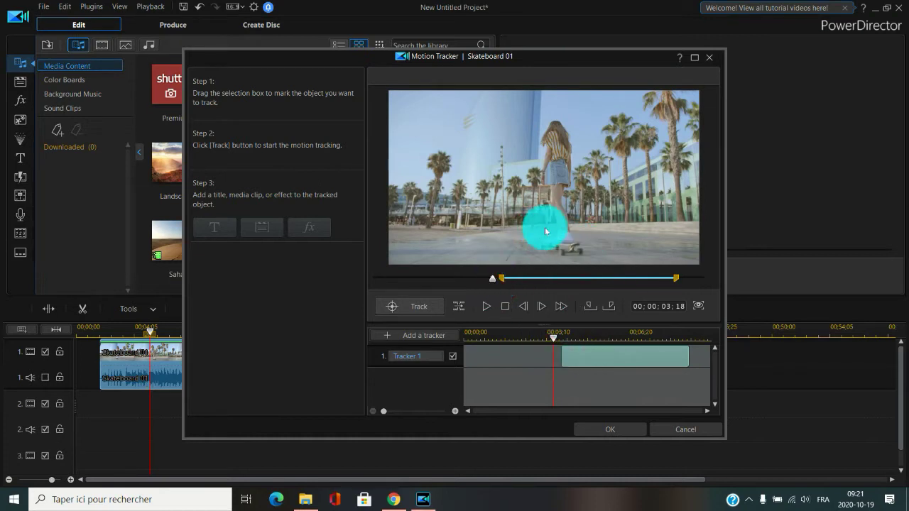
{"action": "left_click", "coordinate": [420, 314]}
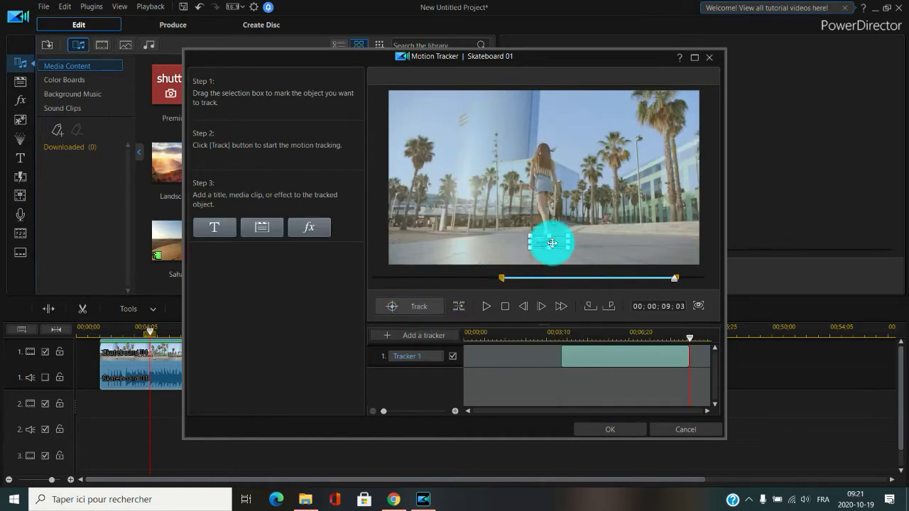
{"action": "left_click_drag", "start_coordinate": [552, 243], "coordinate": [547, 143]}
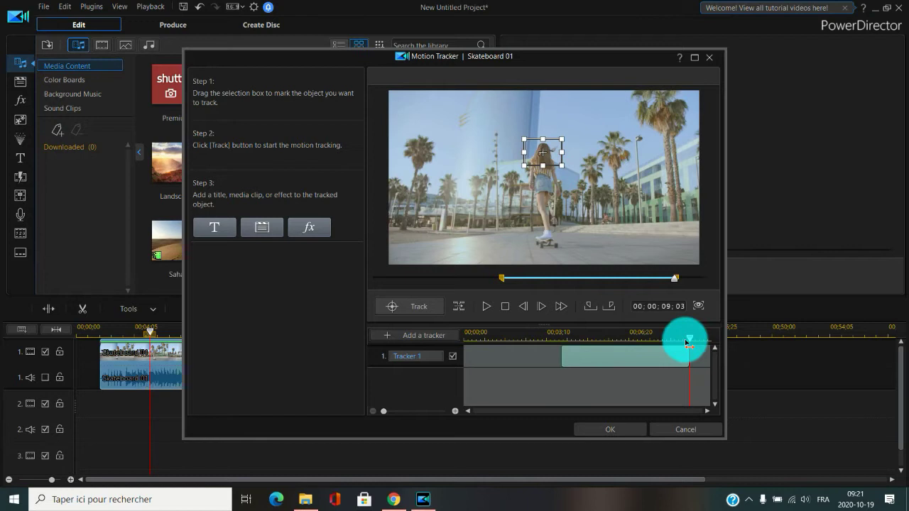
{"action": "left_click_drag", "start_coordinate": [689, 342], "coordinate": [561, 347]}
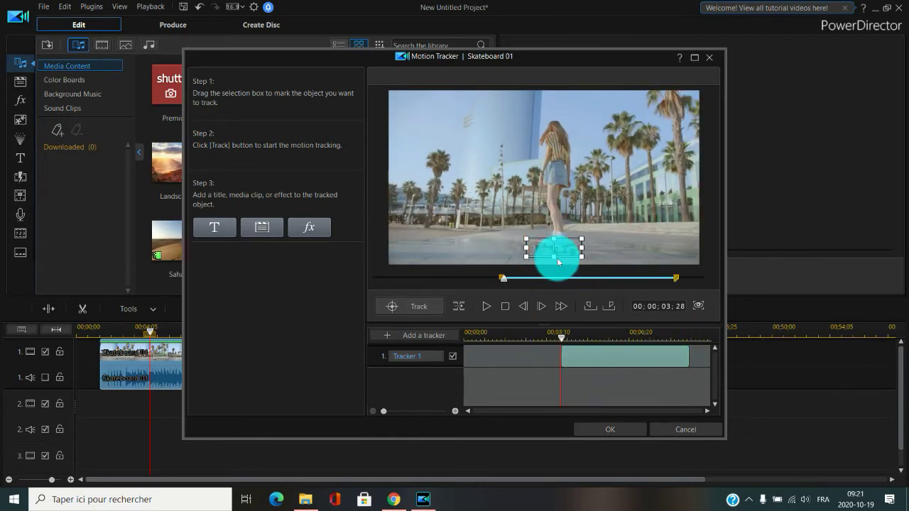
{"action": "left_click_drag", "start_coordinate": [554, 245], "coordinate": [555, 126]}
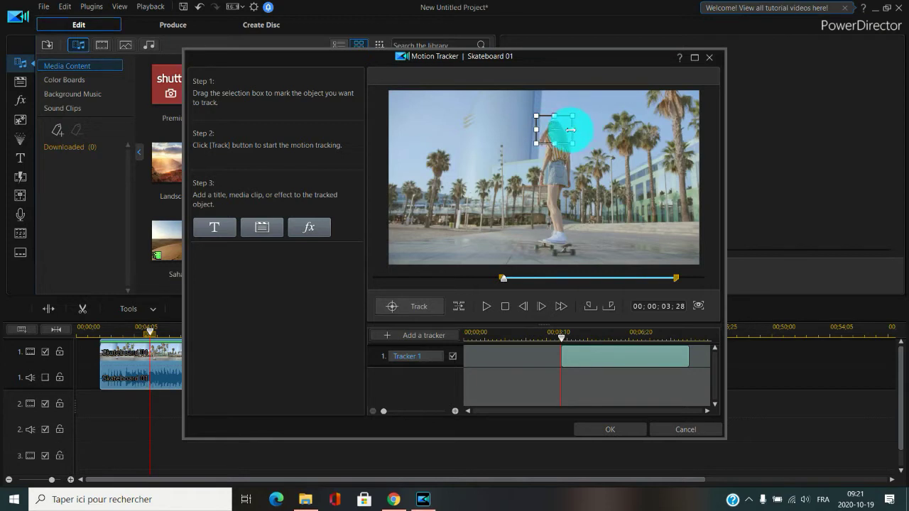
{"action": "left_click", "coordinate": [404, 307]}
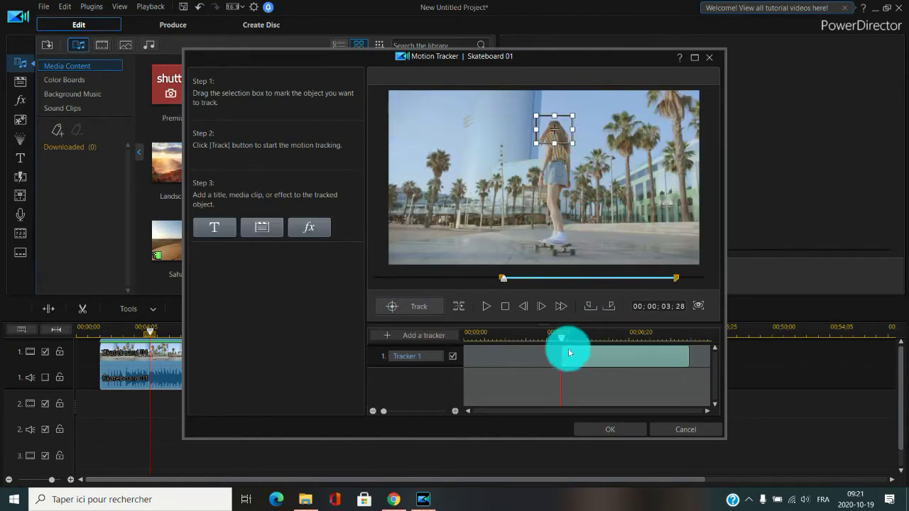
Add a tracked 'yeah' title beside the skater's head and apply it
{"action": "left_click", "coordinate": [216, 227]}
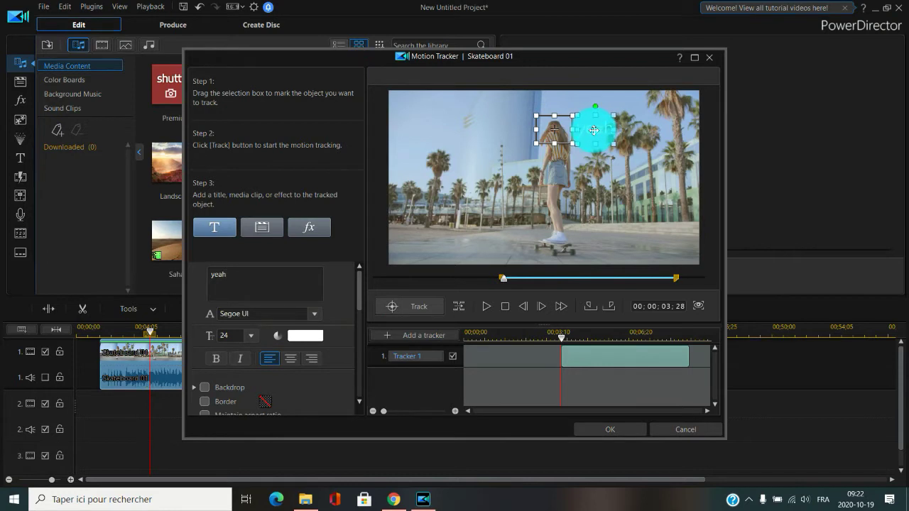
{"action": "left_click_drag", "start_coordinate": [588, 129], "coordinate": [522, 128]}
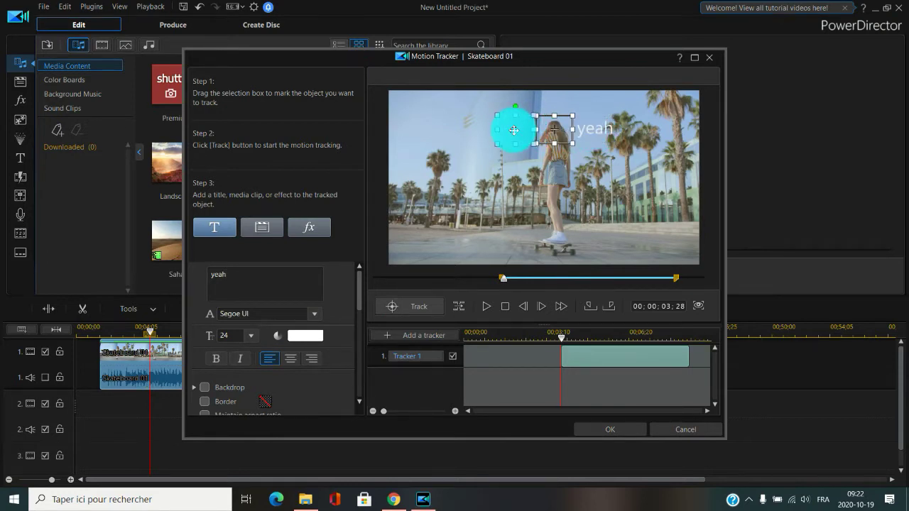
{"action": "left_click", "coordinate": [608, 429]}
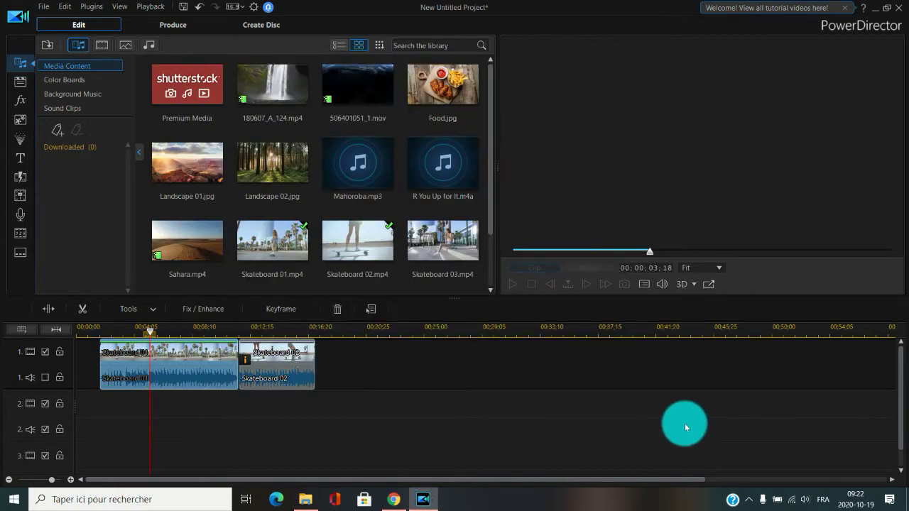
{"action": "left_click", "coordinate": [108, 330]}
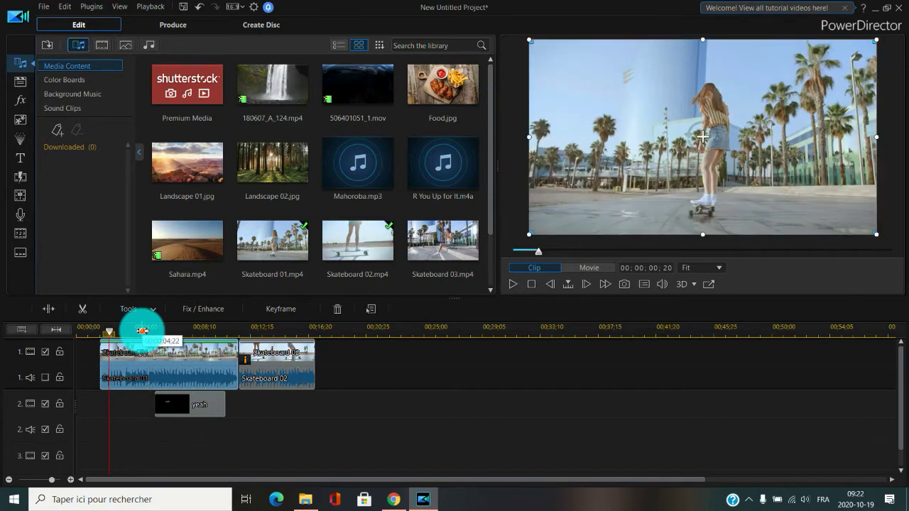
{"action": "key", "text": "space"}
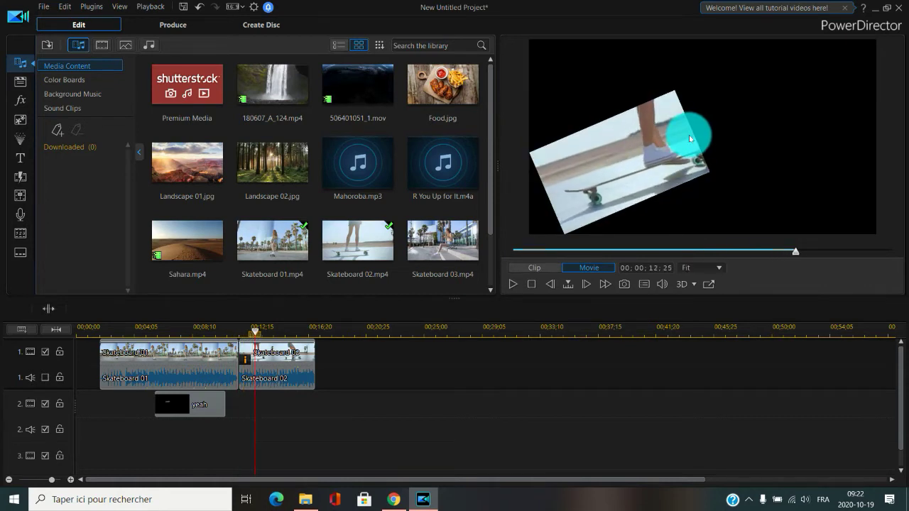
{"action": "left_click", "coordinate": [177, 349]}
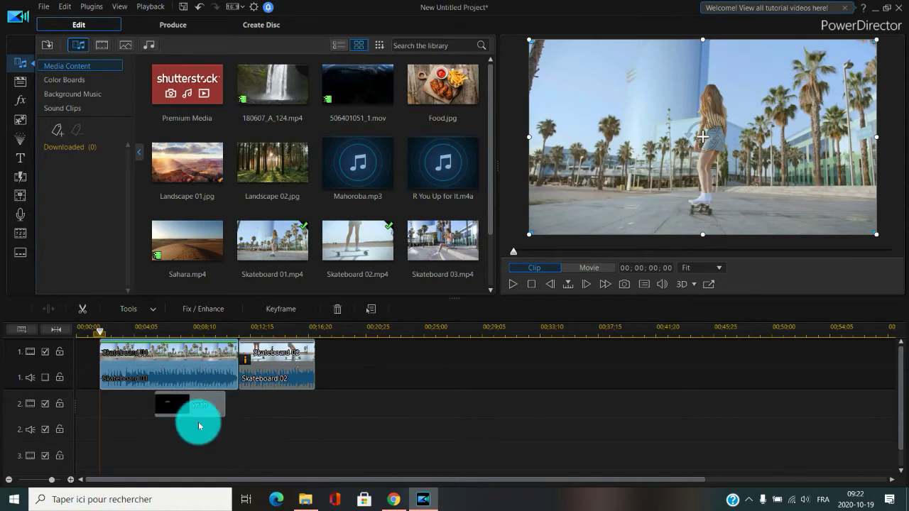
{"action": "left_click_drag", "start_coordinate": [181, 400], "coordinate": [162, 316]}
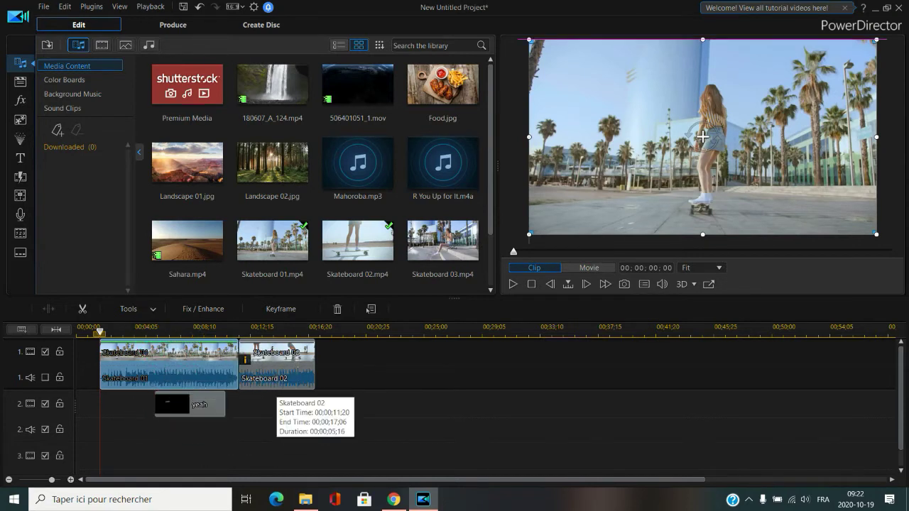
{"action": "double_click", "coordinate": [181, 353]}
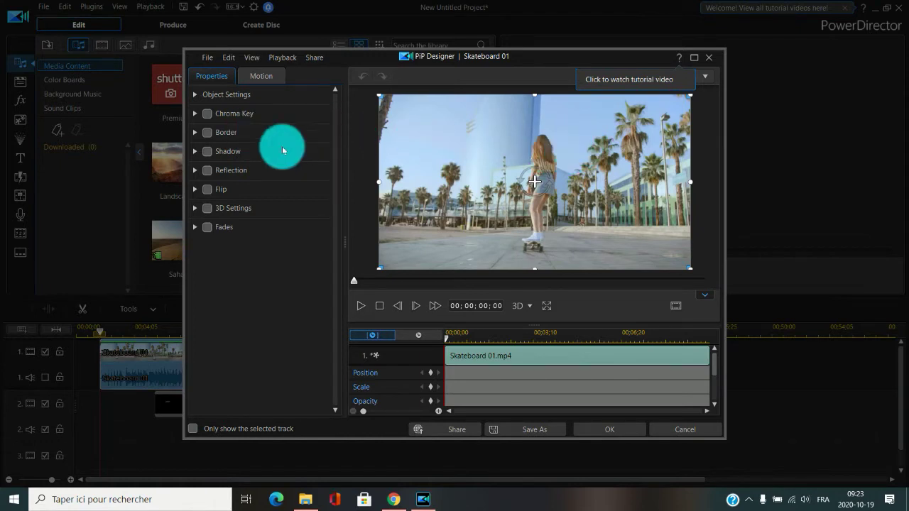
{"action": "left_click", "coordinate": [194, 115]}
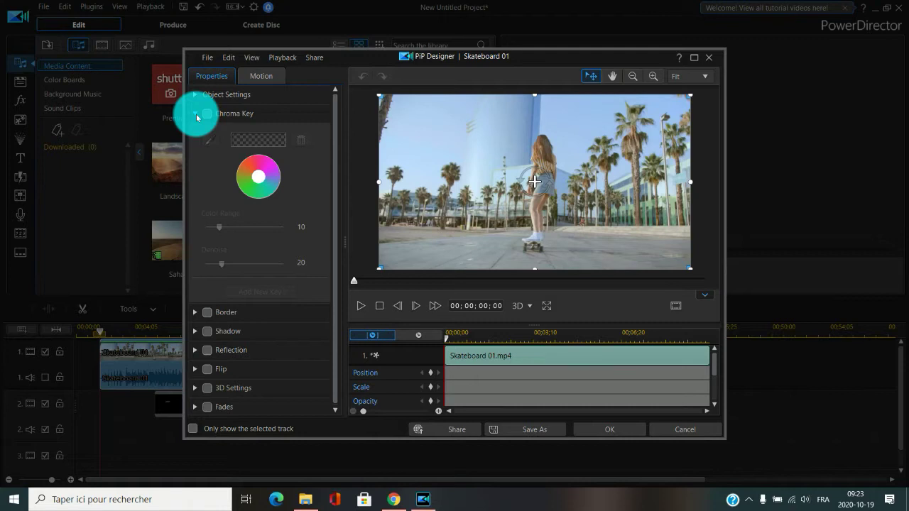
{"action": "left_click", "coordinate": [195, 115]}
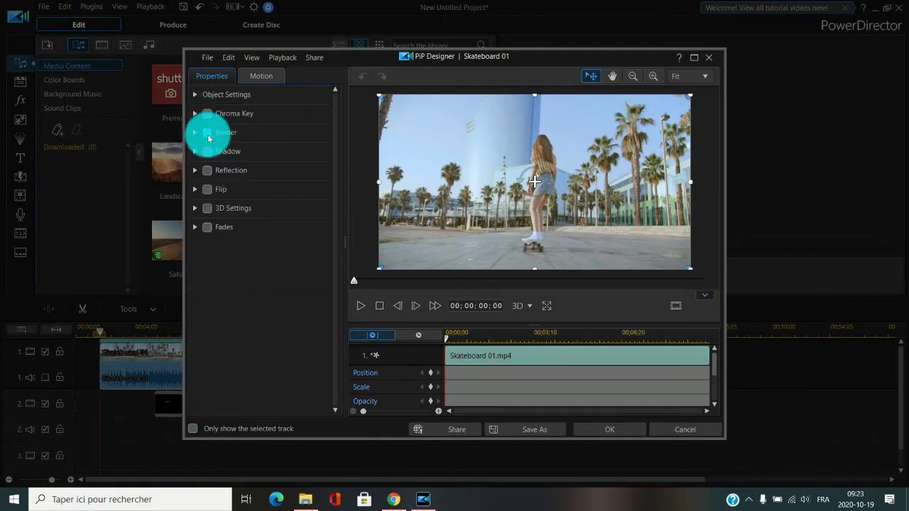
{"action": "left_click", "coordinate": [207, 134]}
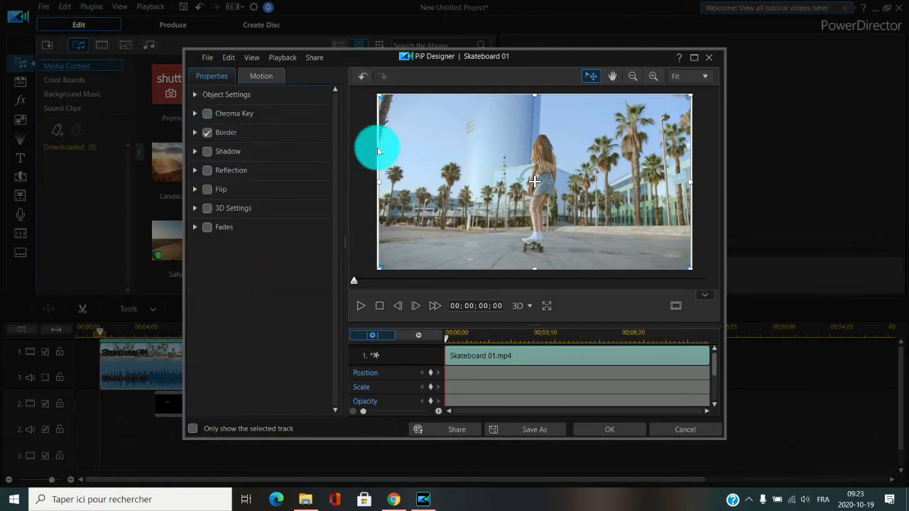
{"action": "left_click", "coordinate": [195, 134]}
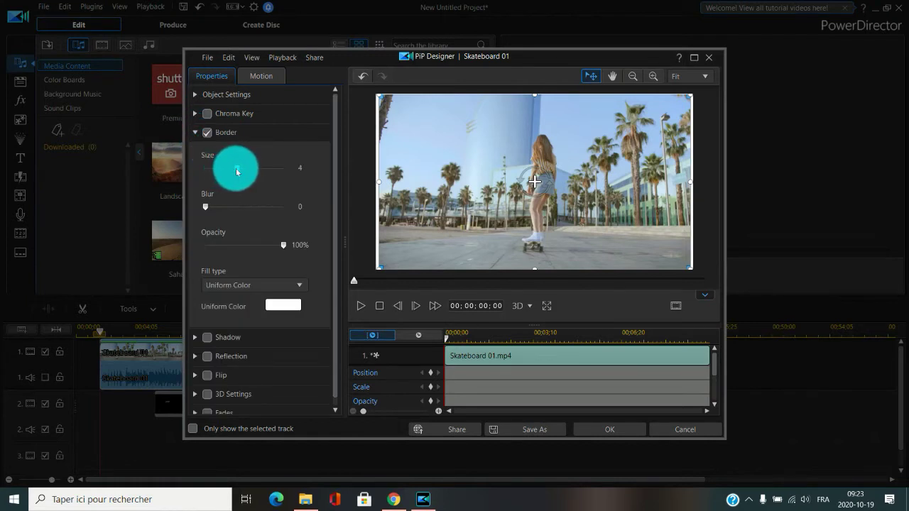
{"action": "left_click_drag", "start_coordinate": [262, 169], "coordinate": [228, 169]}
{"action": "left_click_drag", "start_coordinate": [205, 208], "coordinate": [208, 153]}
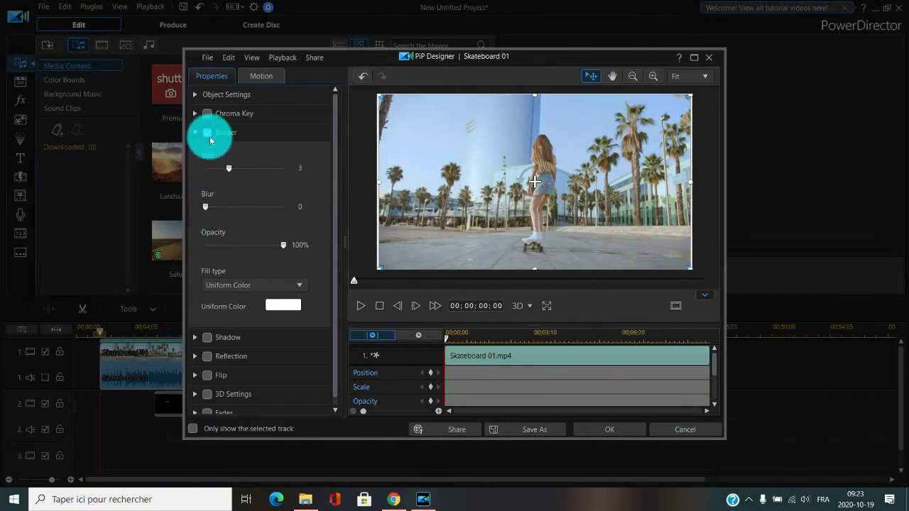
{"action": "left_click", "coordinate": [197, 134]}
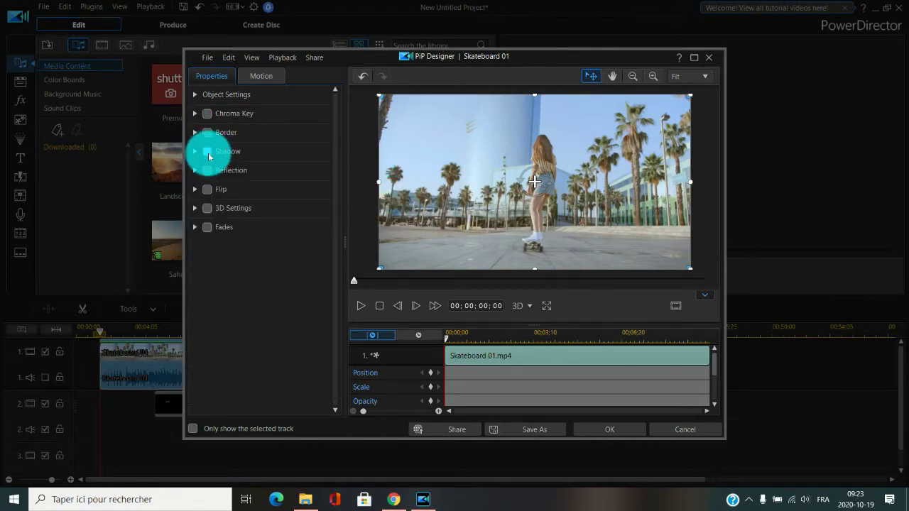
{"action": "left_click", "coordinate": [205, 193]}
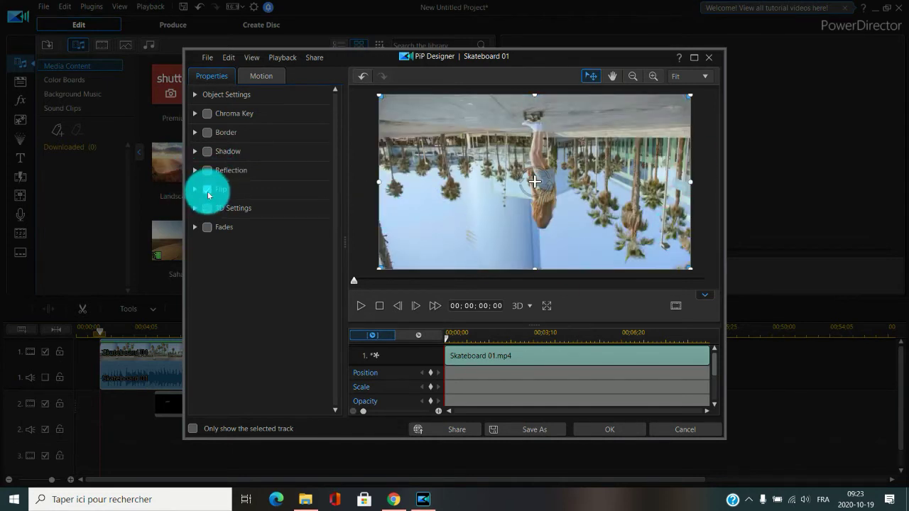
{"action": "left_click", "coordinate": [206, 190]}
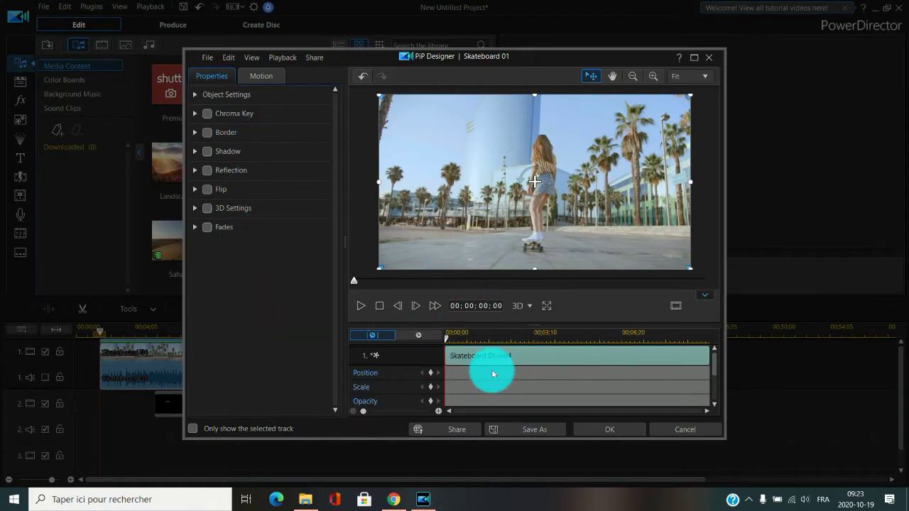
{"action": "left_click", "coordinate": [709, 57]}
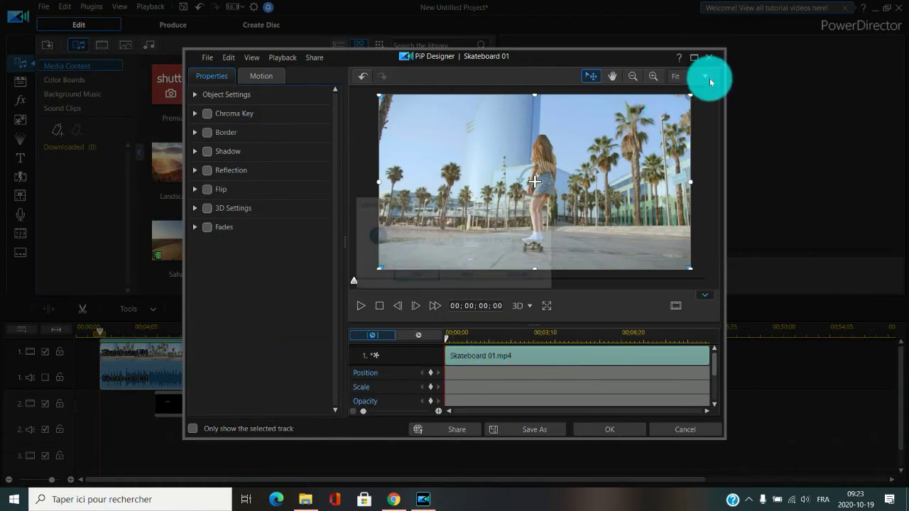
{"action": "left_click", "coordinate": [416, 276]}
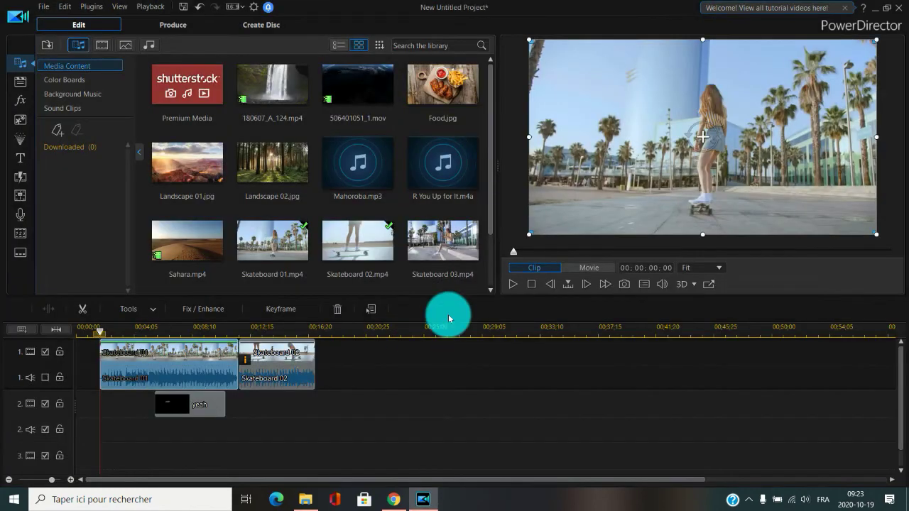
Open and dismiss the clip Tools list without choosing a tool
{"action": "left_click", "coordinate": [154, 317]}
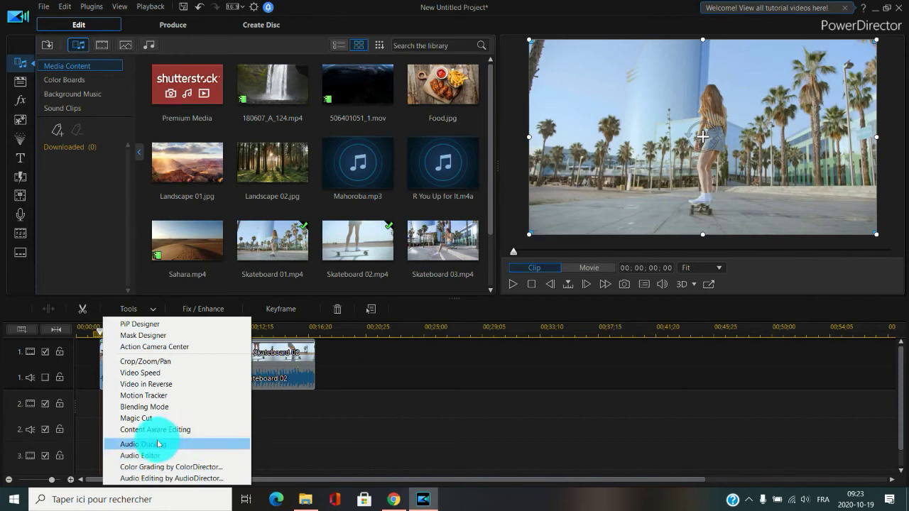
{"action": "left_click", "coordinate": [360, 390]}
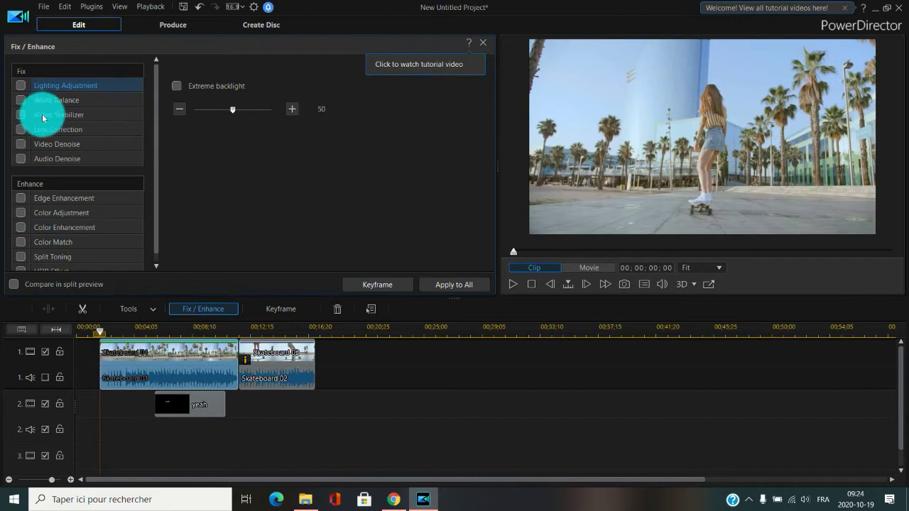
Turn on Lighting Adjustment for Skateboard 01 and set its level to 16
{"action": "left_click", "coordinate": [21, 86]}
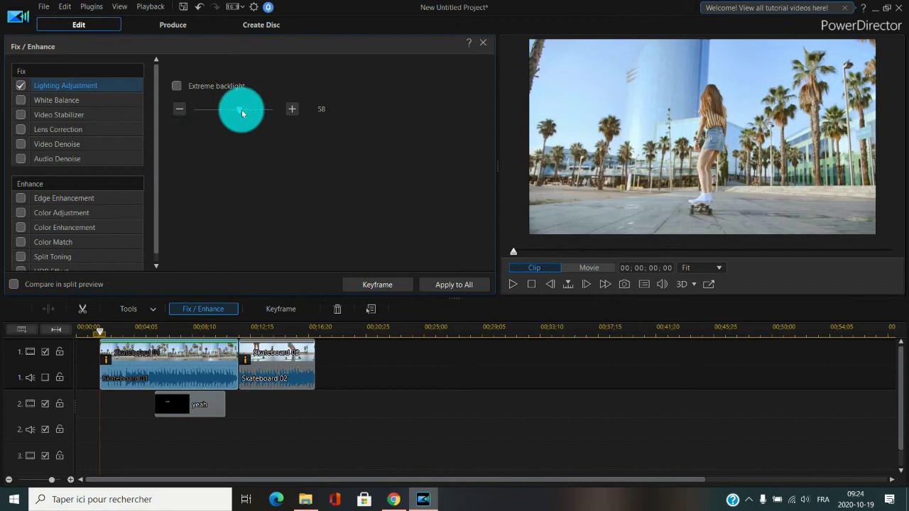
{"action": "left_click_drag", "start_coordinate": [261, 114], "coordinate": [205, 113]}
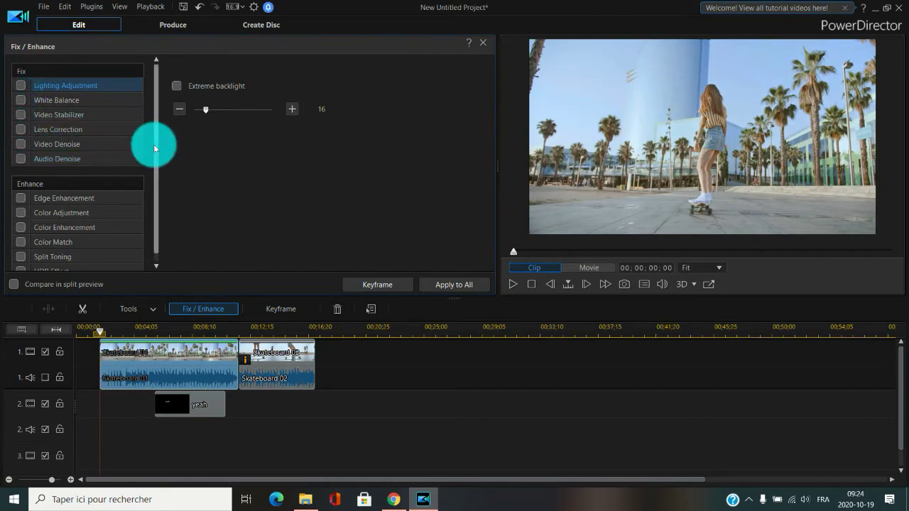
{"action": "left_click_drag", "start_coordinate": [154, 143], "coordinate": [154, 152]}
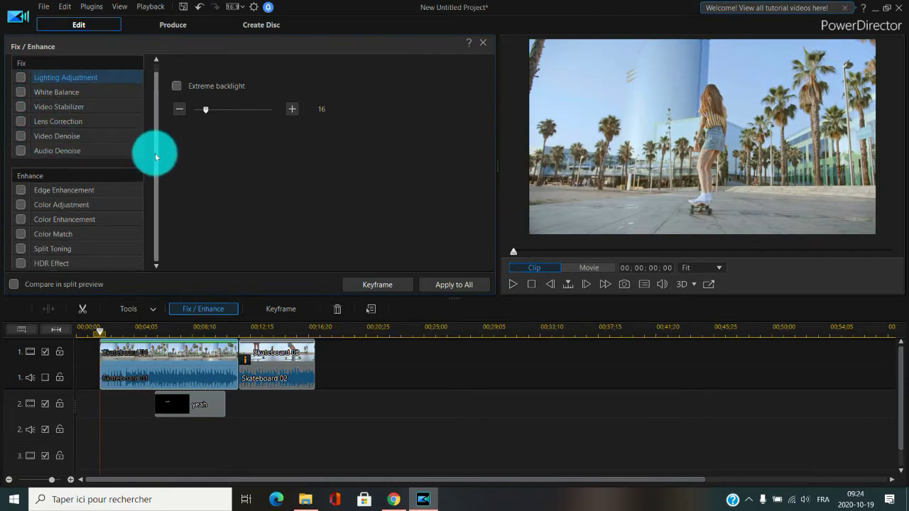
Enable Color Adjustment with raised Brightness, then close the Fix / Enhance panel
{"action": "left_click", "coordinate": [19, 209]}
{"action": "left_click", "coordinate": [20, 206]}
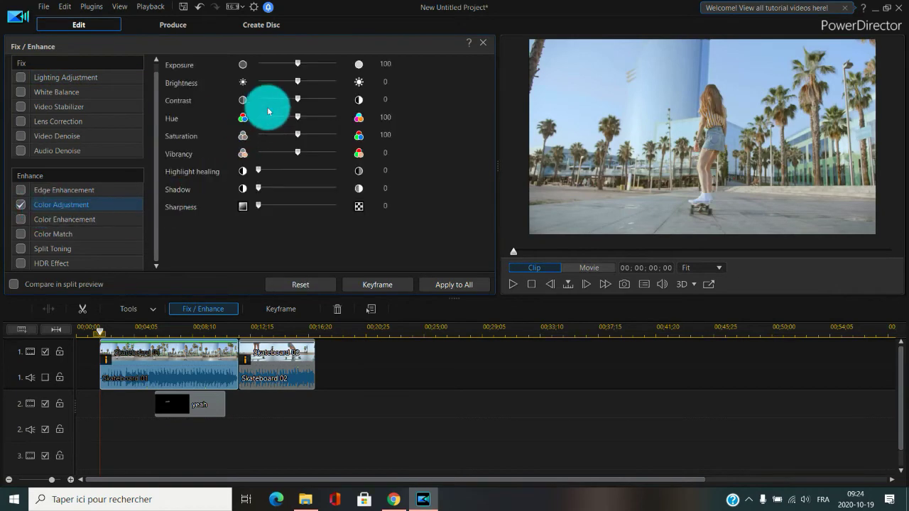
{"action": "mouse_move", "coordinate": [299, 83]}
{"action": "left_mouse_down"}
{"action": "mouse_move", "coordinate": [313, 84]}
{"action": "mouse_move", "coordinate": [272, 83]}
{"action": "mouse_move", "coordinate": [299, 83]}
{"action": "left_mouse_up"}
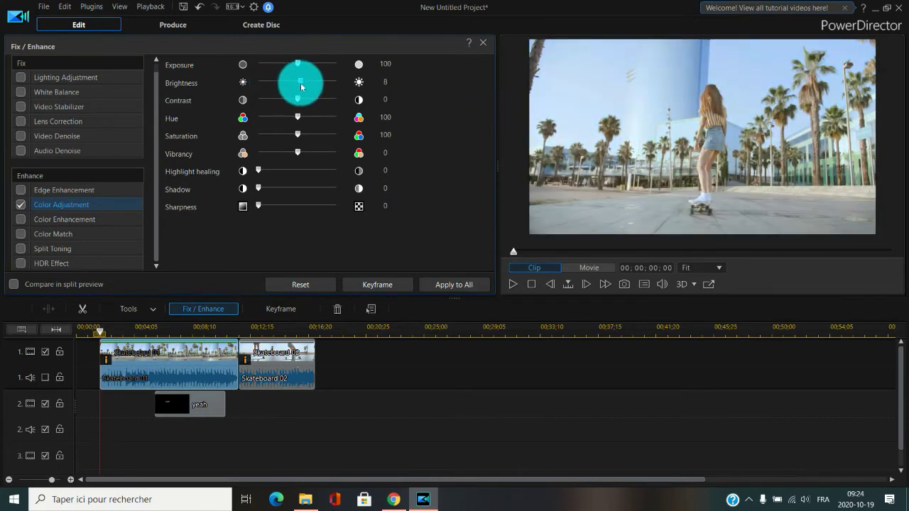
{"action": "left_click", "coordinate": [482, 44]}
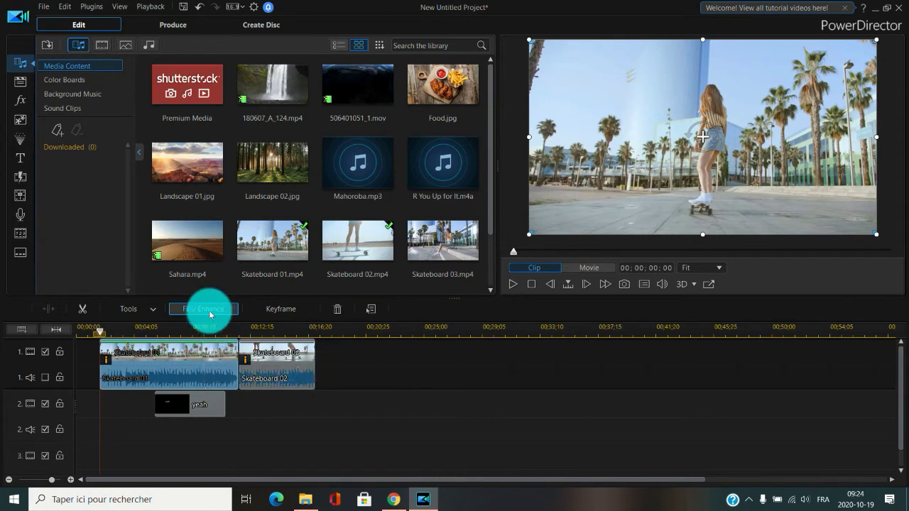
{"action": "left_click", "coordinate": [282, 310]}
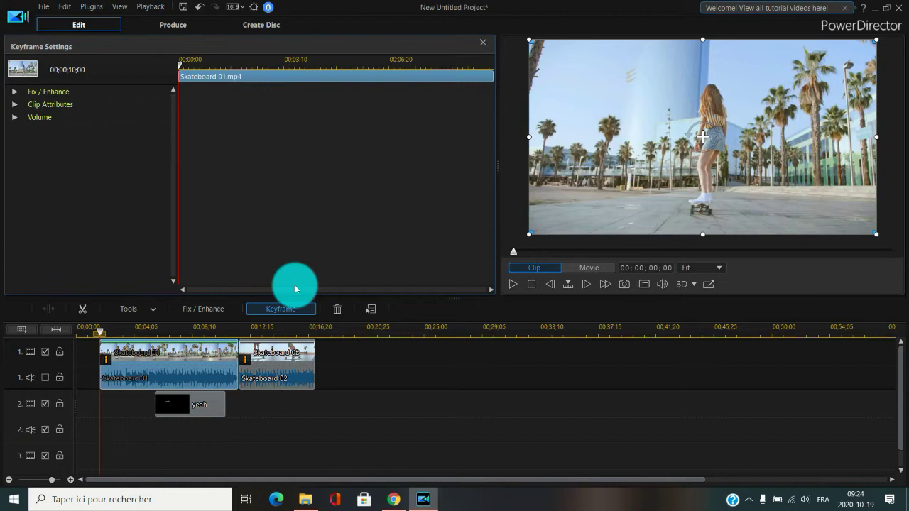
{"action": "left_click", "coordinate": [14, 104]}
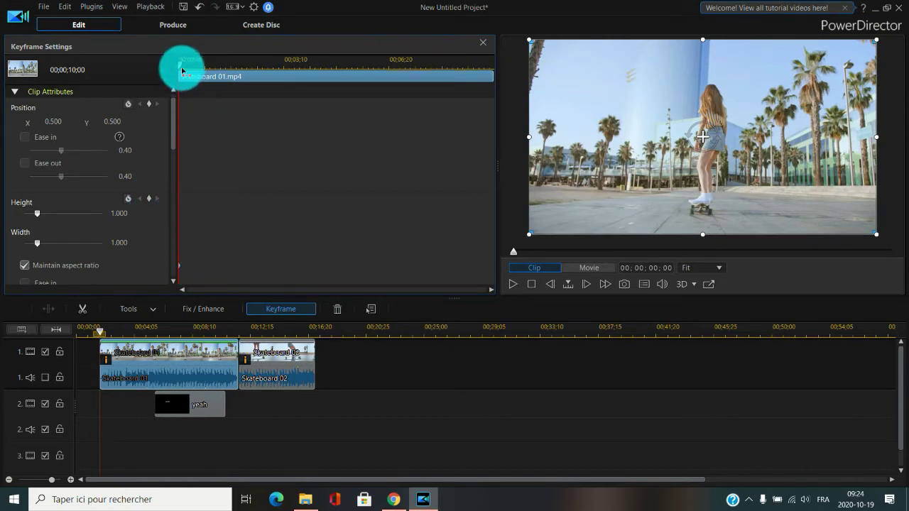
{"action": "left_click_drag", "start_coordinate": [181, 69], "coordinate": [305, 85]}
{"action": "mouse_move", "coordinate": [530, 234]}
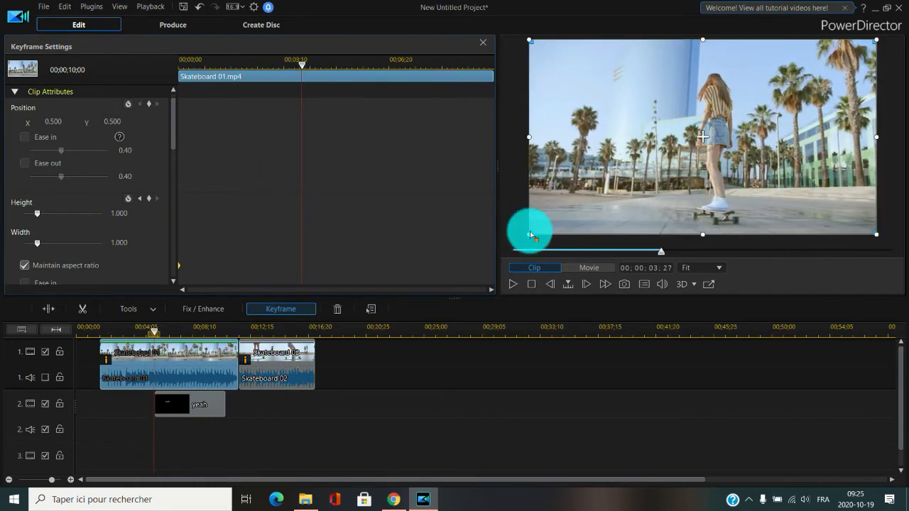
{"action": "left_click_drag", "start_coordinate": [529, 235], "coordinate": [579, 206]}
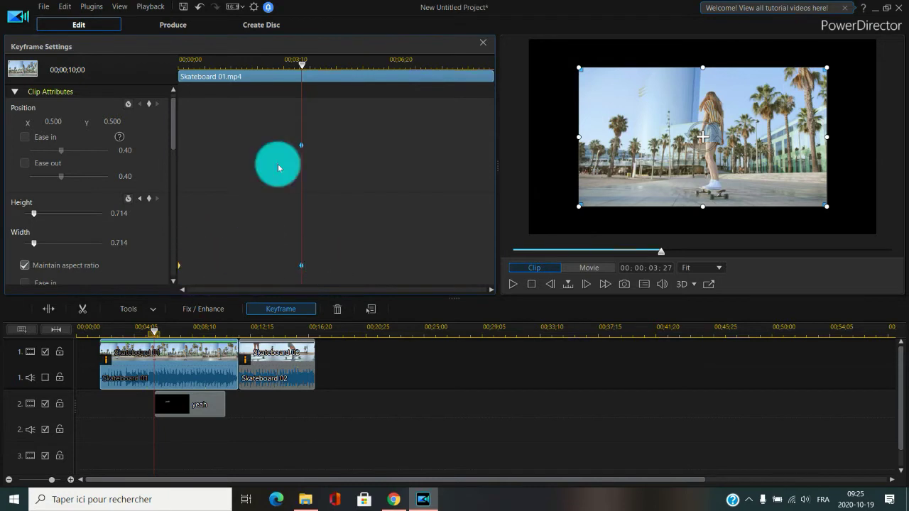
{"action": "left_click_drag", "start_coordinate": [304, 69], "coordinate": [170, 84]}
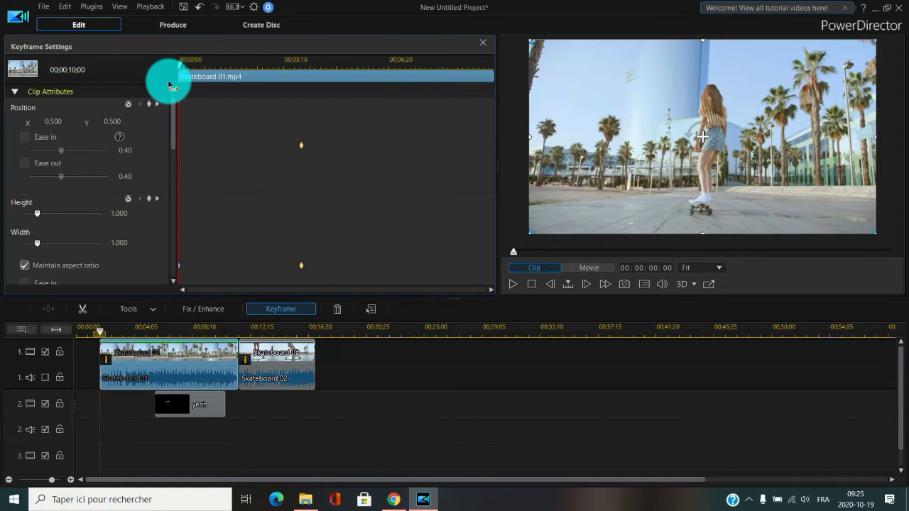
{"action": "key", "text": "space"}
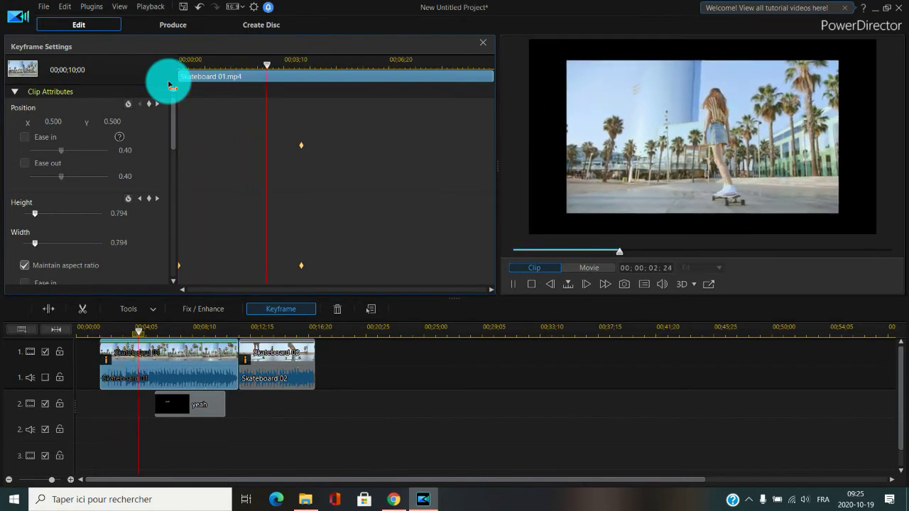
{"action": "key", "text": "space"}
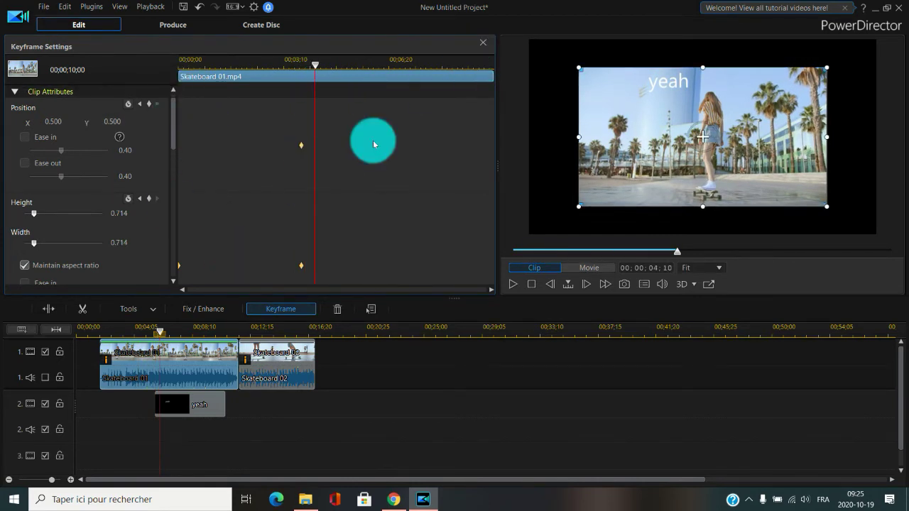
{"action": "key", "text": "ctrl+z"}
{"action": "key", "text": "ctrl+z"}
{"action": "key", "text": "ctrl+z"}
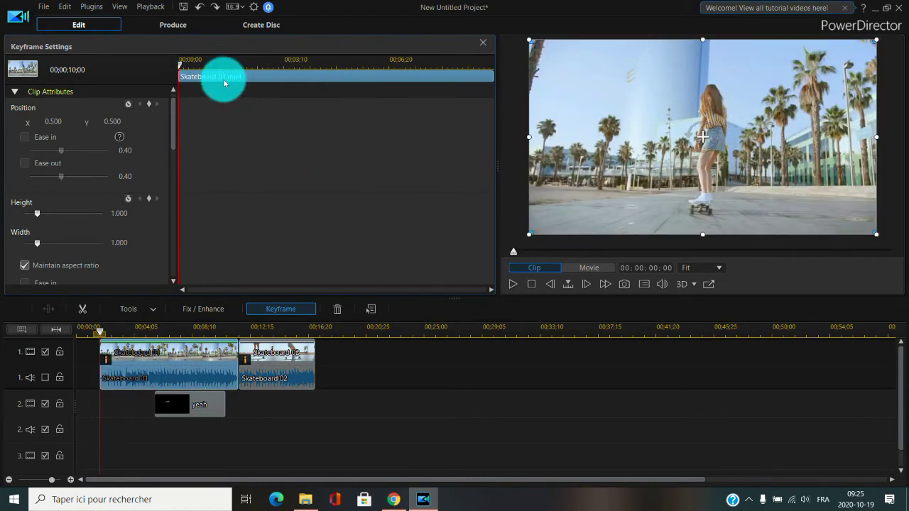
{"action": "left_click", "coordinate": [478, 56]}
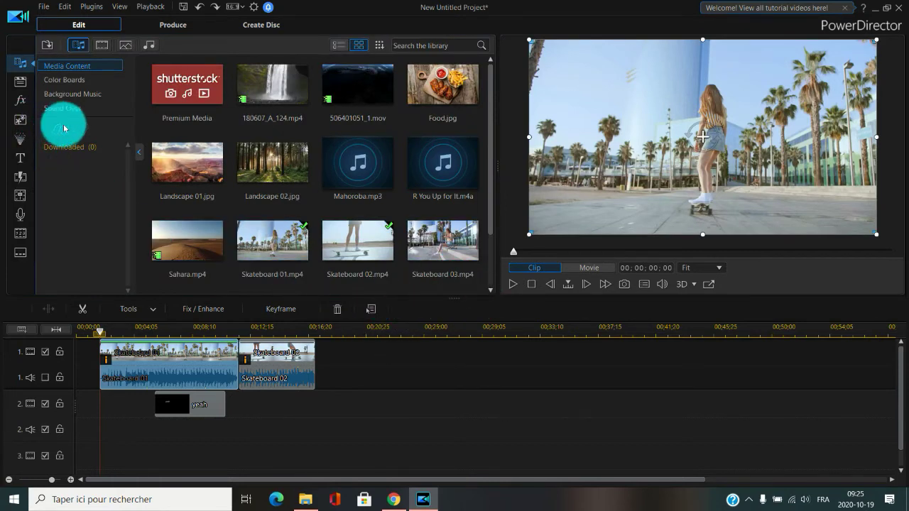
Open the video effects library and preview the Autumn Forest, 80s Fab and Abstractionism effects
{"action": "left_click", "coordinate": [25, 86]}
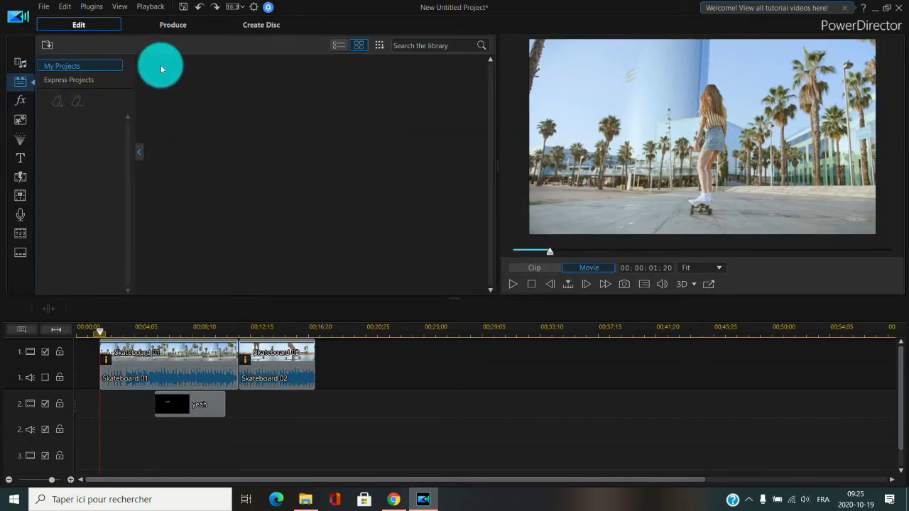
{"action": "left_click", "coordinate": [20, 101]}
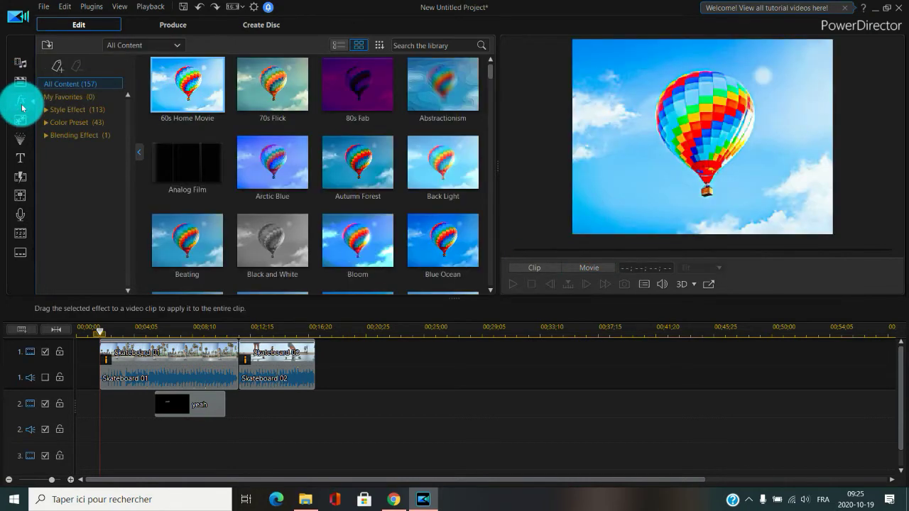
{"action": "left_click", "coordinate": [345, 357]}
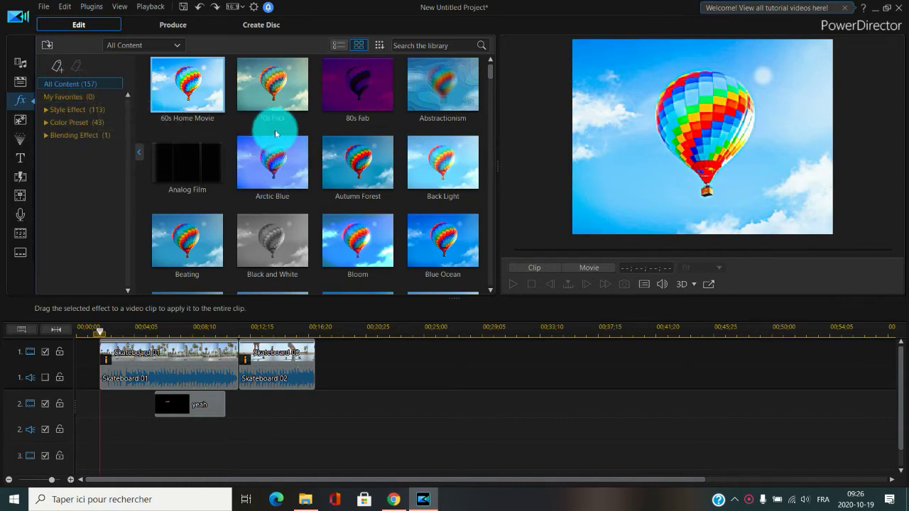
{"action": "left_click", "coordinate": [346, 158]}
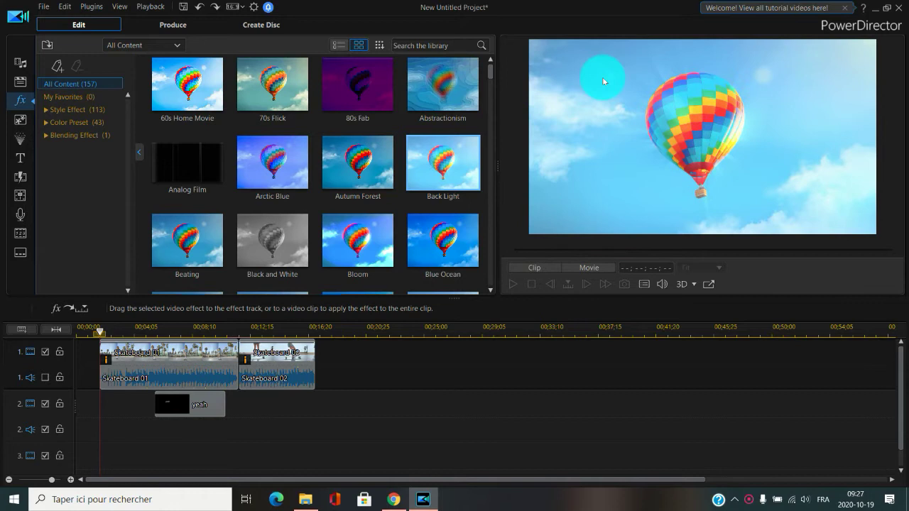
{"action": "left_click", "coordinate": [351, 81]}
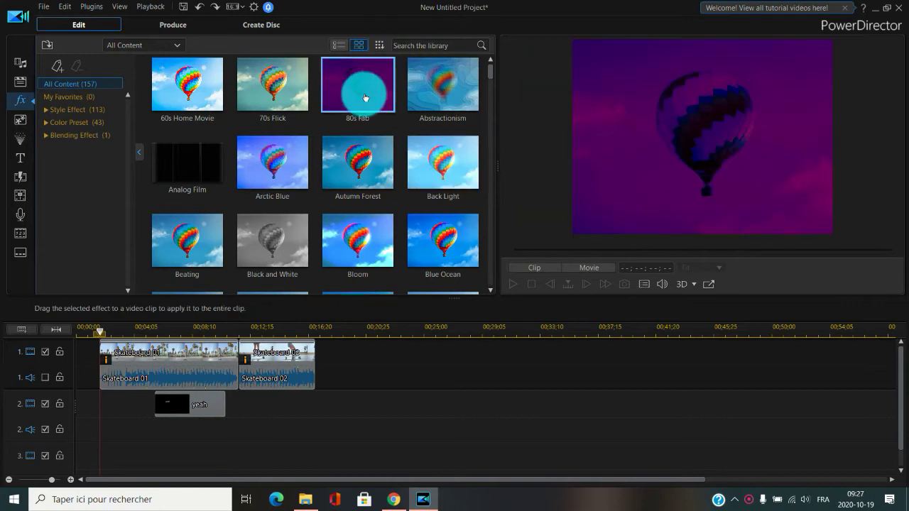
{"action": "left_click", "coordinate": [441, 88]}
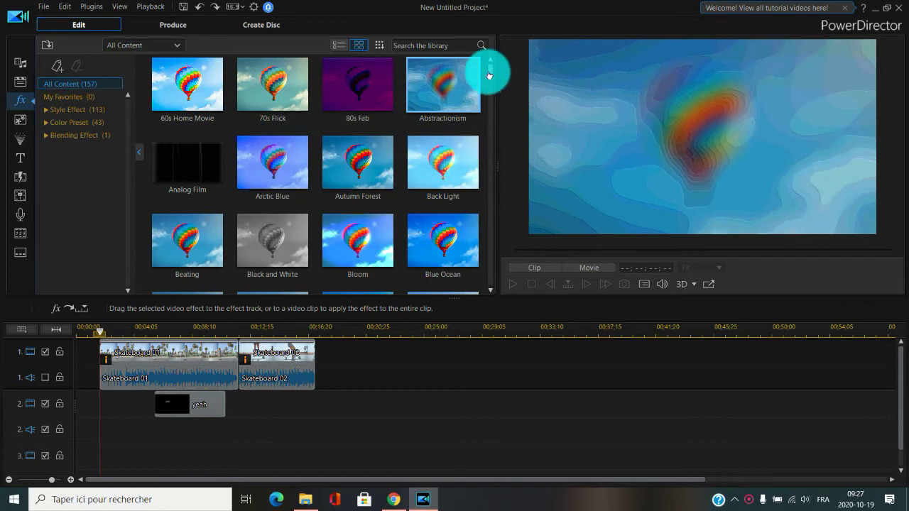
{"action": "scroll", "coordinate": [489, 74], "scroll_direction": "down", "scroll_amount": 2}
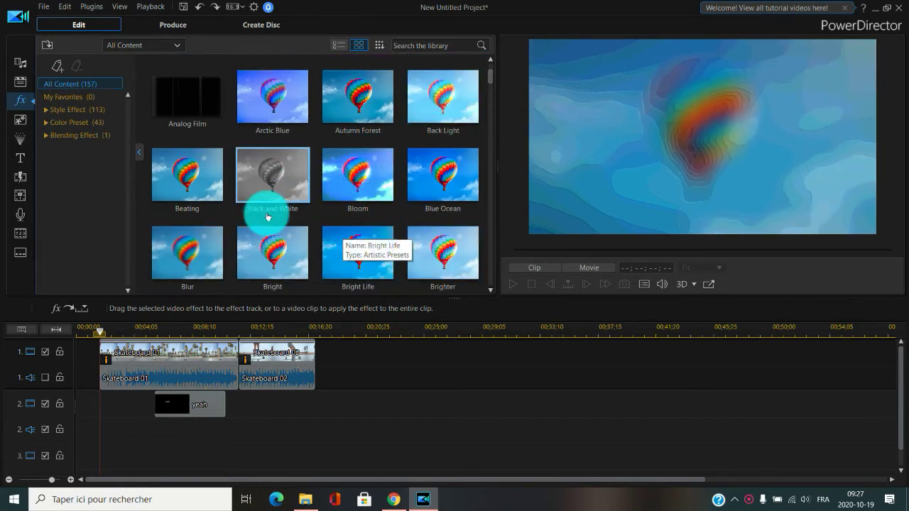
Filter to the Style Effect category and apply Chinese Painting 2 to the Skateboard 01 clip
{"action": "left_click", "coordinate": [53, 110]}
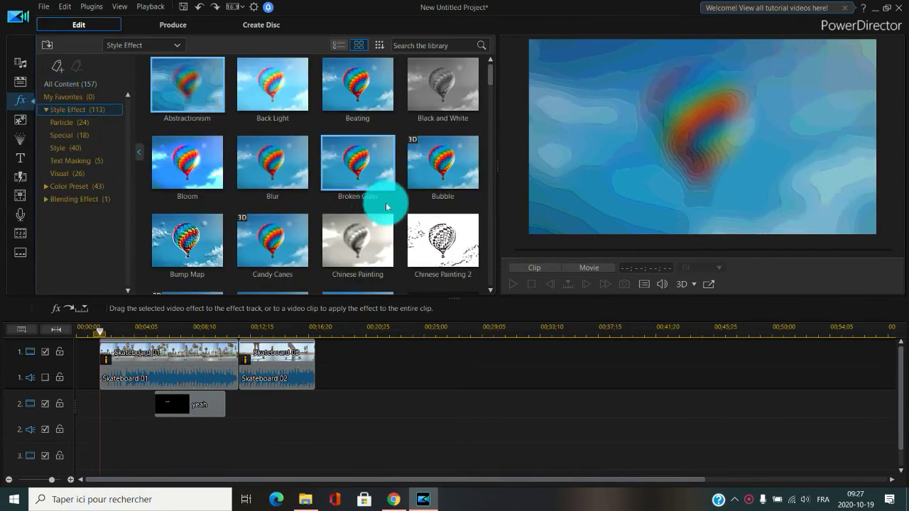
{"action": "left_click", "coordinate": [435, 231]}
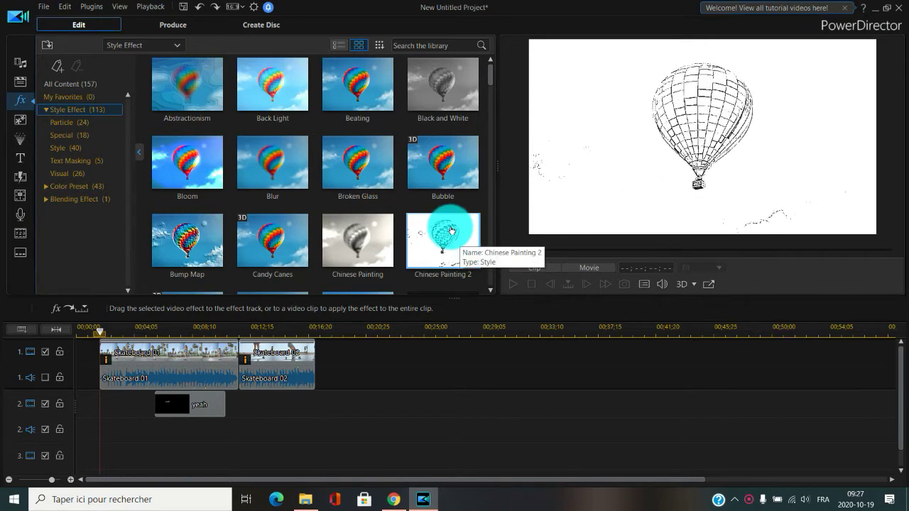
{"action": "mouse_move", "coordinate": [452, 229]}
{"action": "left_mouse_down"}
{"action": "mouse_move", "coordinate": [281, 297]}
{"action": "mouse_move", "coordinate": [176, 354]}
{"action": "left_mouse_up"}
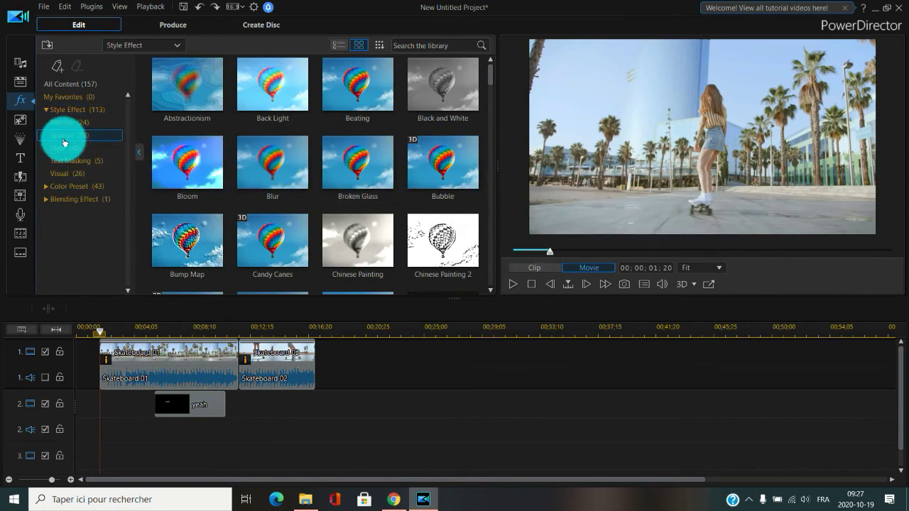
{"action": "left_click", "coordinate": [370, 223]}
{"action": "scroll", "coordinate": [362, 211], "scroll_direction": "down", "scroll_amount": 2}
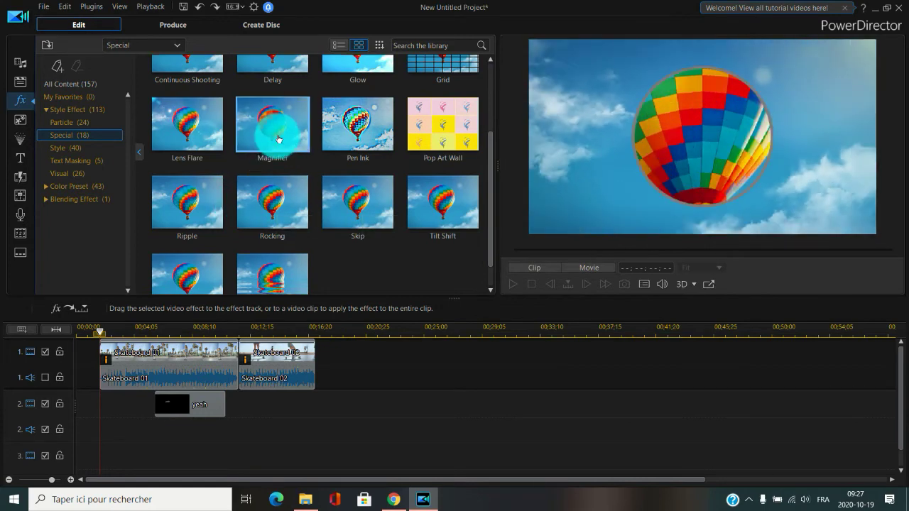
{"action": "left_click_drag", "start_coordinate": [284, 127], "coordinate": [196, 358]}
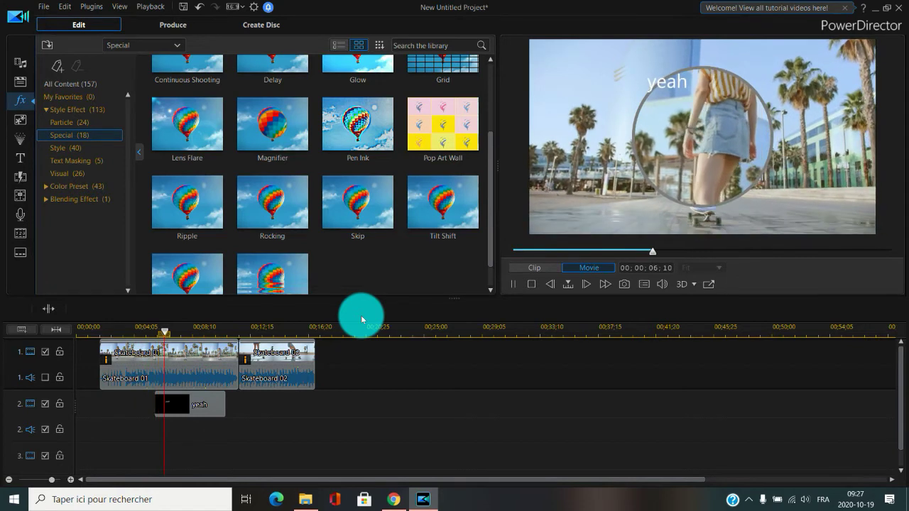
{"action": "key", "text": "space"}
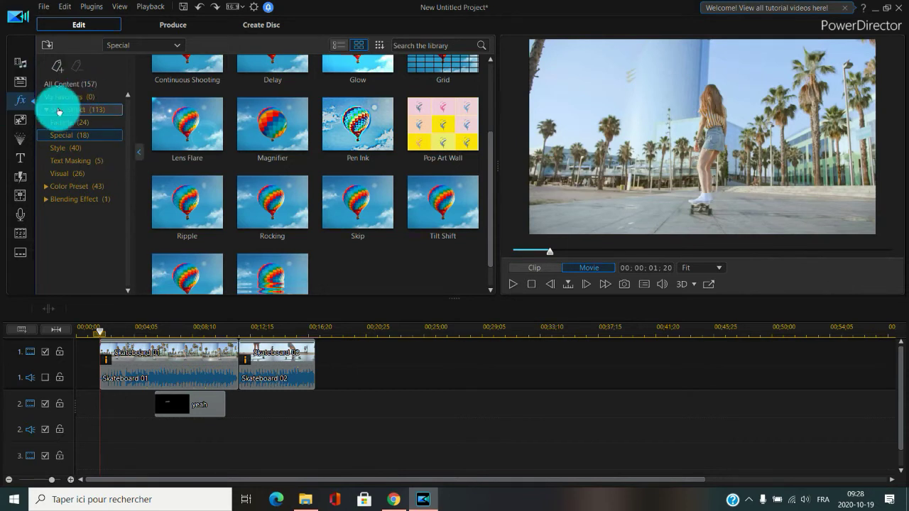
In the PiP Objects library, delete the yeah clip from track 2
{"action": "left_click", "coordinate": [21, 121]}
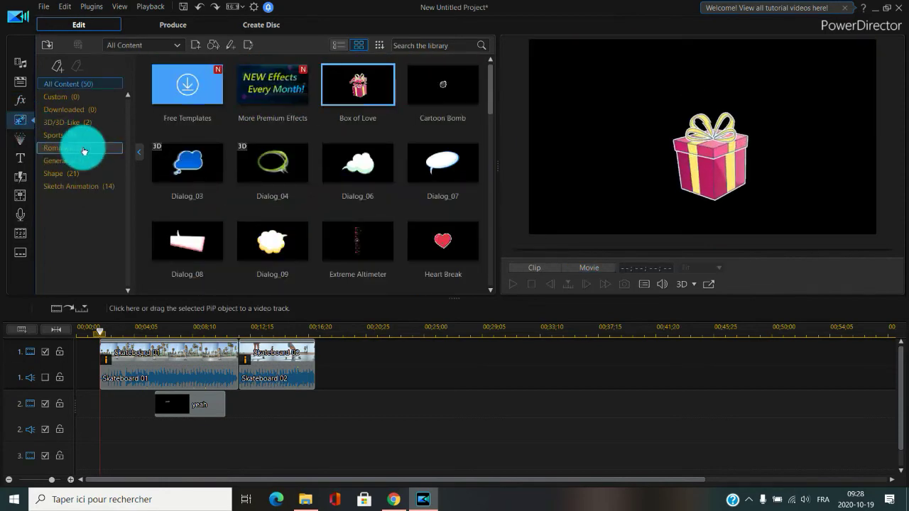
{"action": "right_click", "coordinate": [262, 182]}
{"action": "key", "text": "Escape"}
{"action": "scroll", "coordinate": [334, 173], "scroll_direction": "down", "scroll_amount": 3}
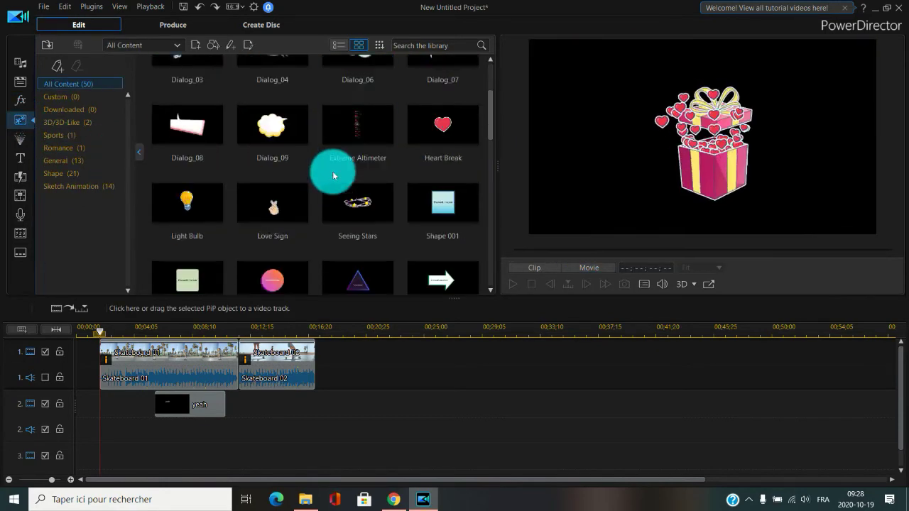
{"action": "scroll", "coordinate": [333, 176], "scroll_direction": "down", "scroll_amount": 3}
{"action": "scroll", "coordinate": [333, 176], "scroll_direction": "down", "scroll_amount": 3}
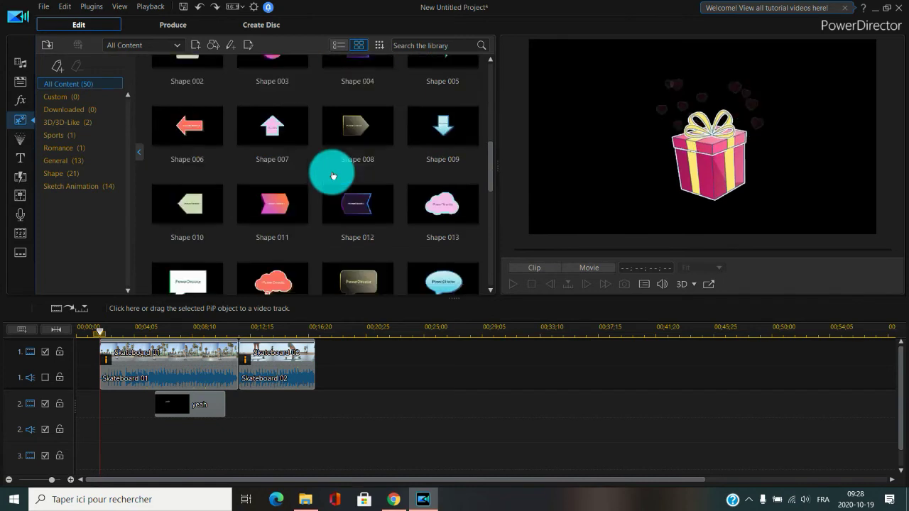
{"action": "left_click", "coordinate": [197, 404]}
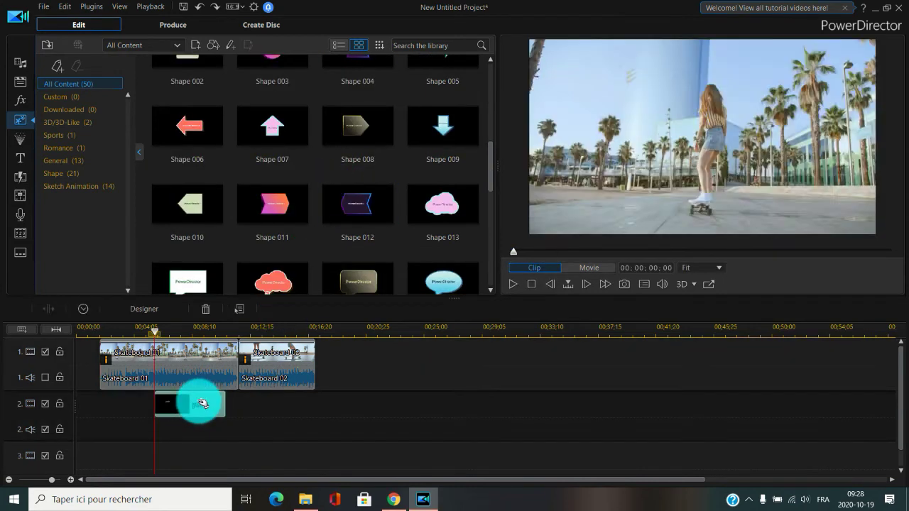
{"action": "key", "text": "Delete"}
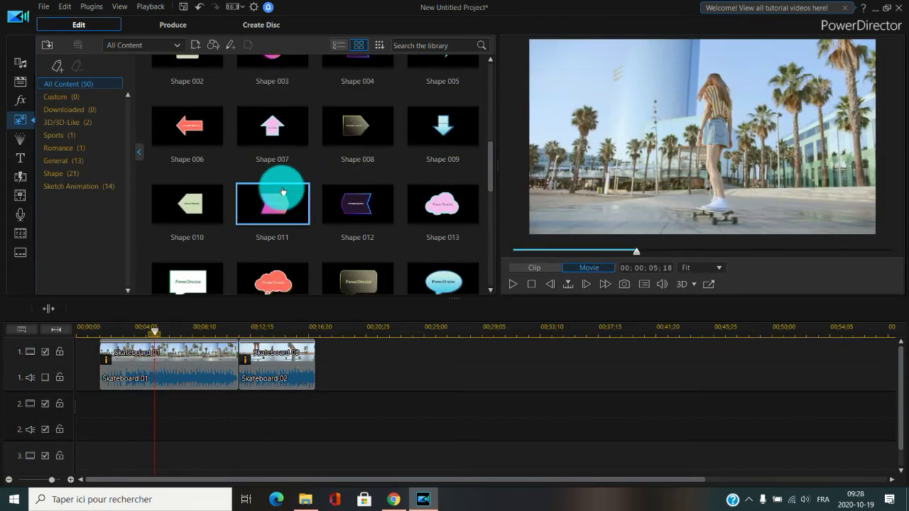
Try the Shape 009 arrow on track 2, move it lower right, then delete it
{"action": "left_click", "coordinate": [454, 132]}
{"action": "right_click", "coordinate": [443, 133]}
{"action": "left_click_drag", "start_coordinate": [444, 131], "coordinate": [103, 405]}
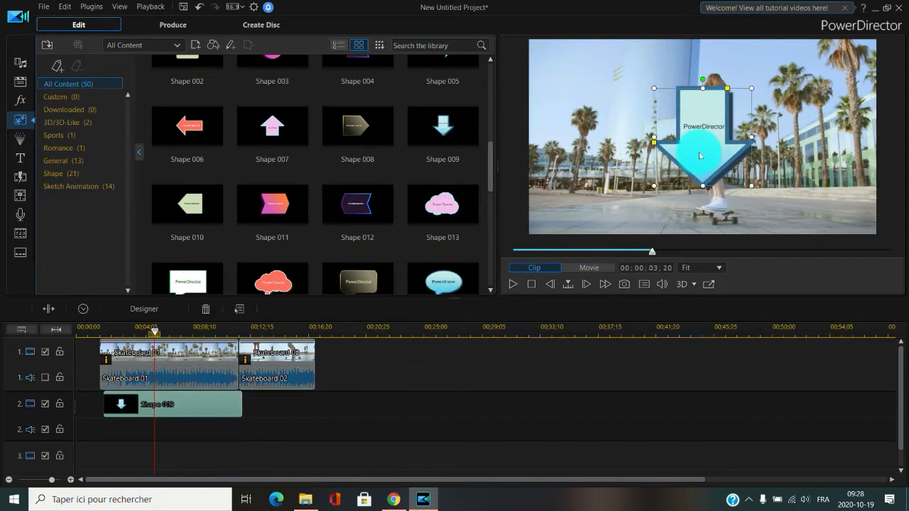
{"action": "left_click_drag", "start_coordinate": [699, 156], "coordinate": [747, 180]}
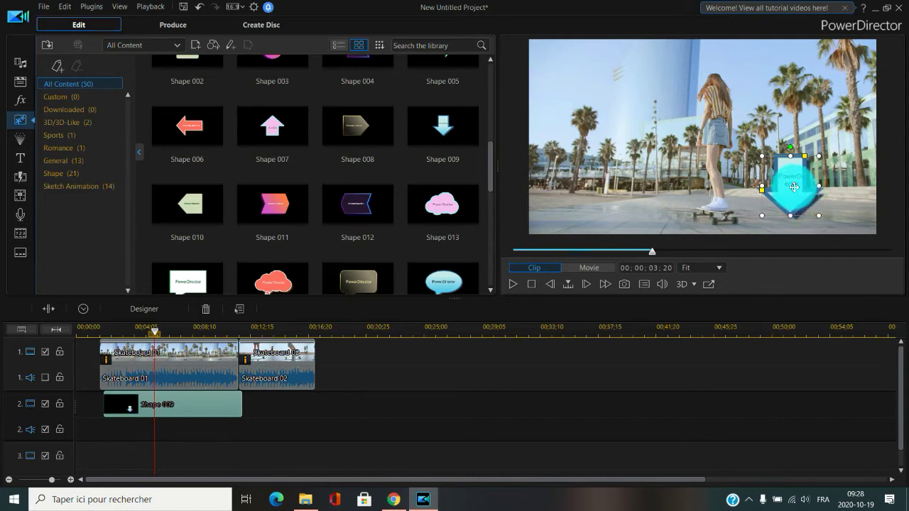
{"action": "left_click", "coordinate": [208, 402]}
{"action": "key", "text": "Delete"}
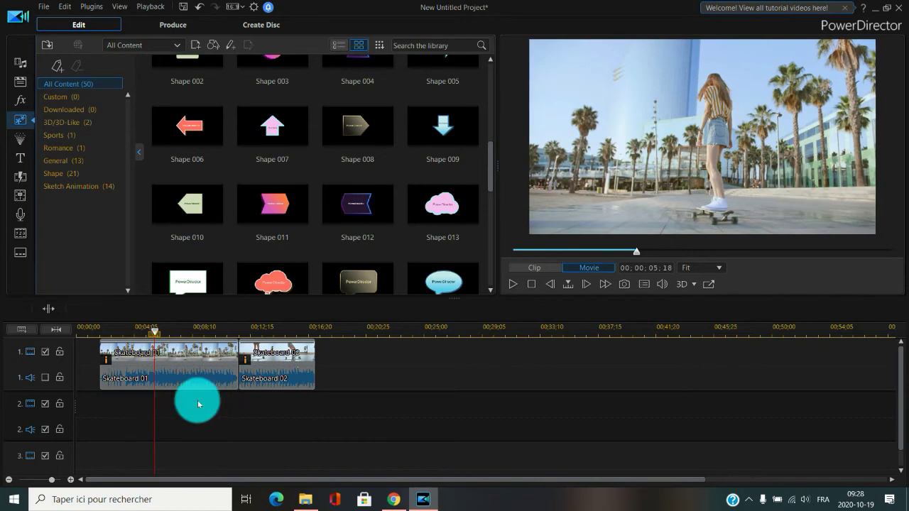
Add the Lens Flare 1 particle effect to track 2, play the movie, then undo it
{"action": "left_click", "coordinate": [14, 142]}
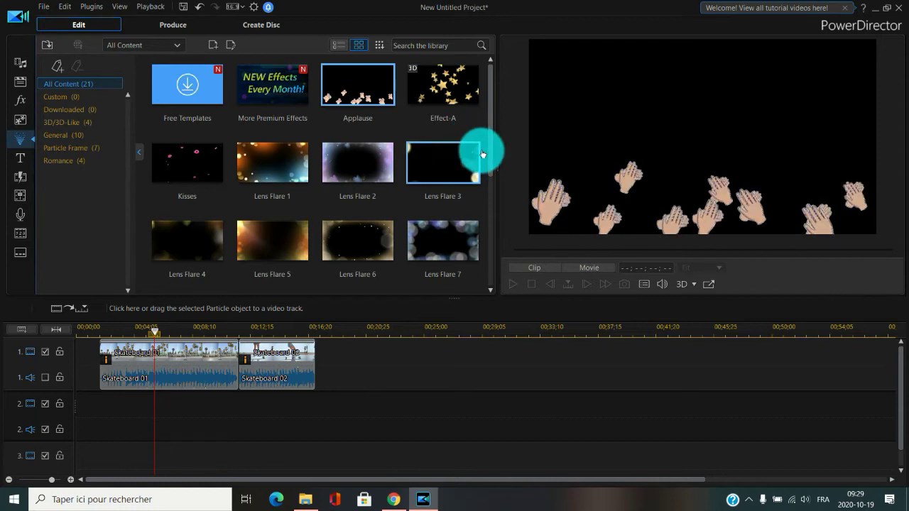
{"action": "left_click_drag", "start_coordinate": [489, 142], "coordinate": [483, 179]}
{"action": "left_click", "coordinate": [303, 111]}
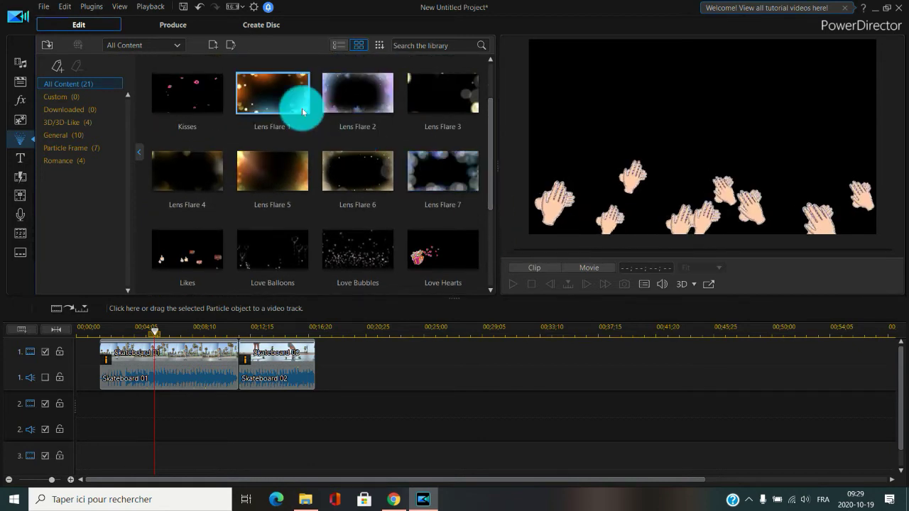
{"action": "left_click_drag", "start_coordinate": [303, 111], "coordinate": [105, 403]}
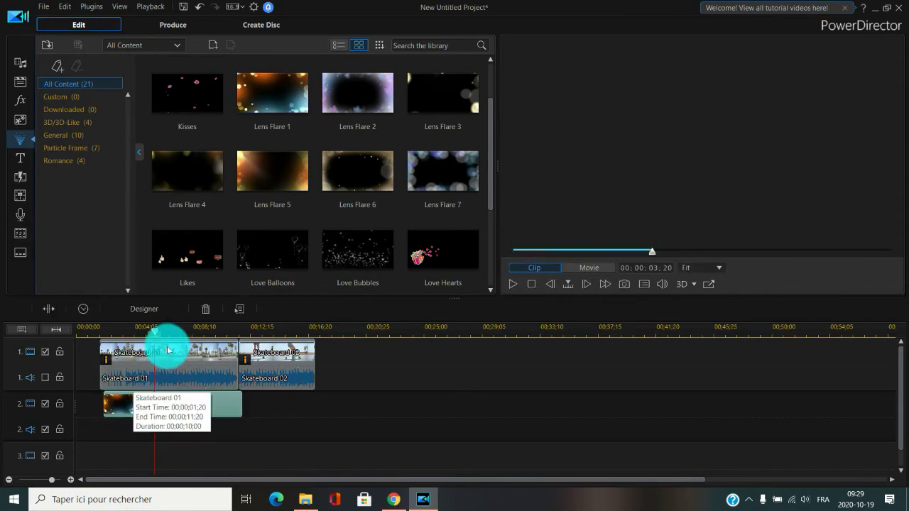
{"action": "left_click", "coordinate": [542, 272]}
{"action": "key", "text": "space"}
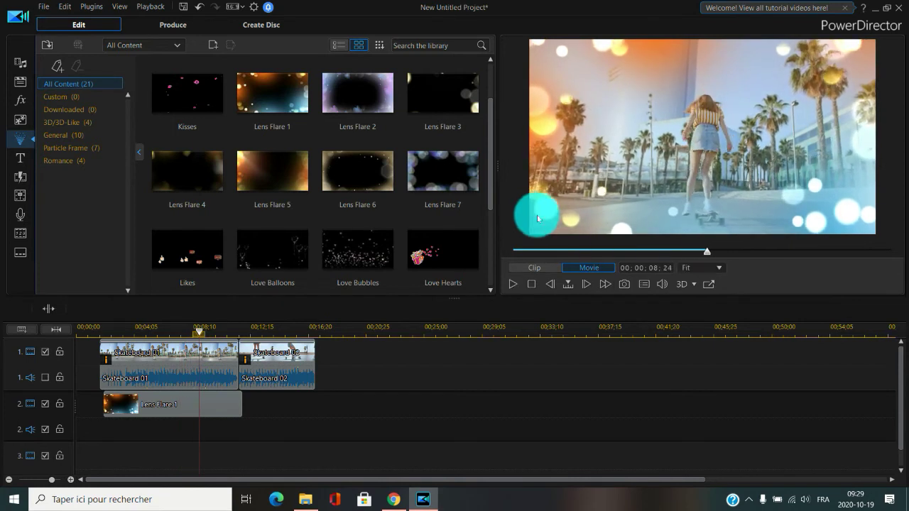
{"action": "key", "text": "ctrl+z"}
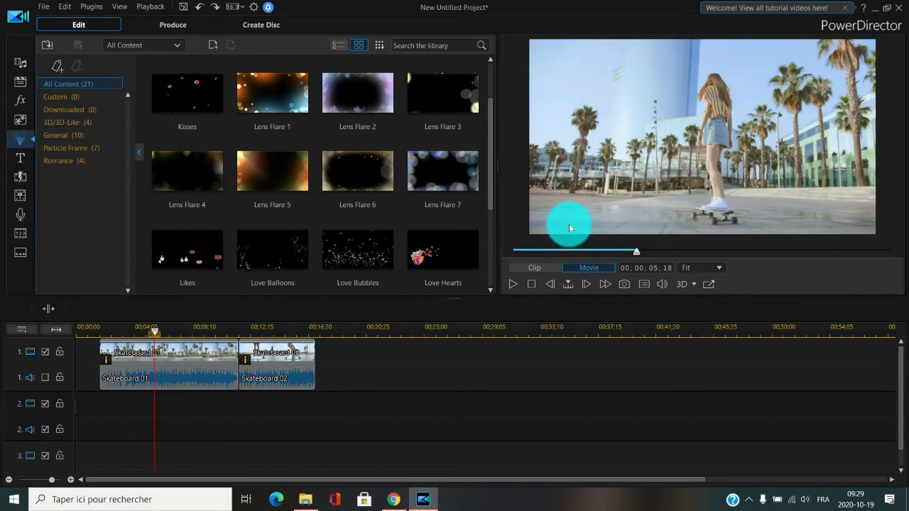
Add the Likes particle effect to track 2, play it over the clip, then delete it
{"action": "scroll", "coordinate": [491, 100], "scroll_direction": "up", "scroll_amount": 3}
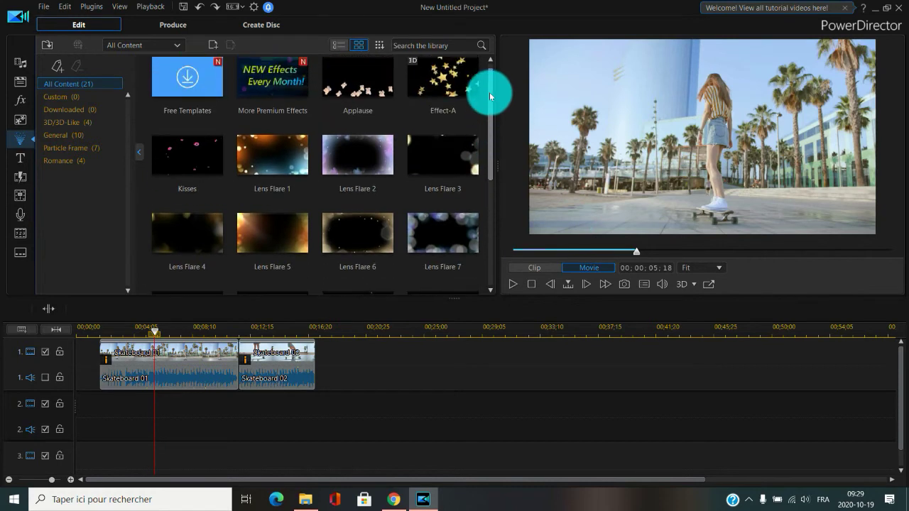
{"action": "scroll", "coordinate": [489, 92], "scroll_direction": "down", "scroll_amount": 2}
{"action": "scroll", "coordinate": [479, 120], "scroll_direction": "down", "scroll_amount": 4}
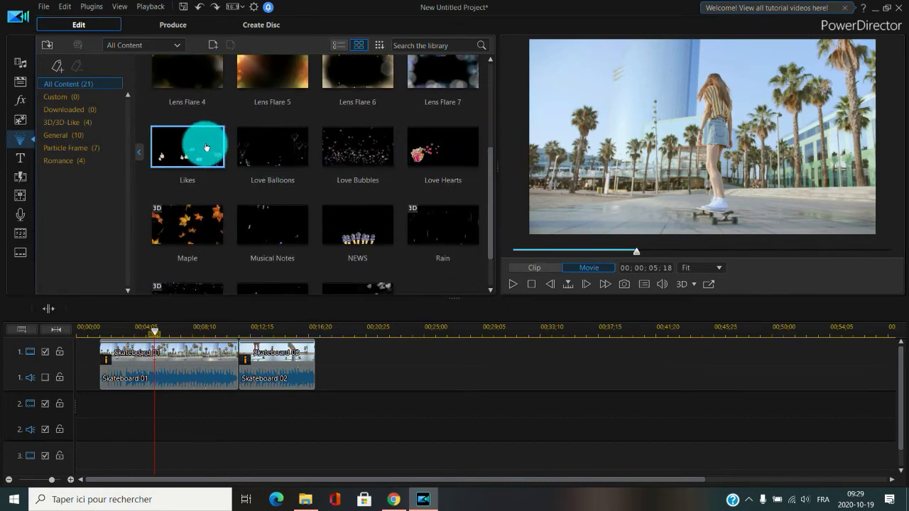
{"action": "left_click_drag", "start_coordinate": [201, 144], "coordinate": [165, 405]}
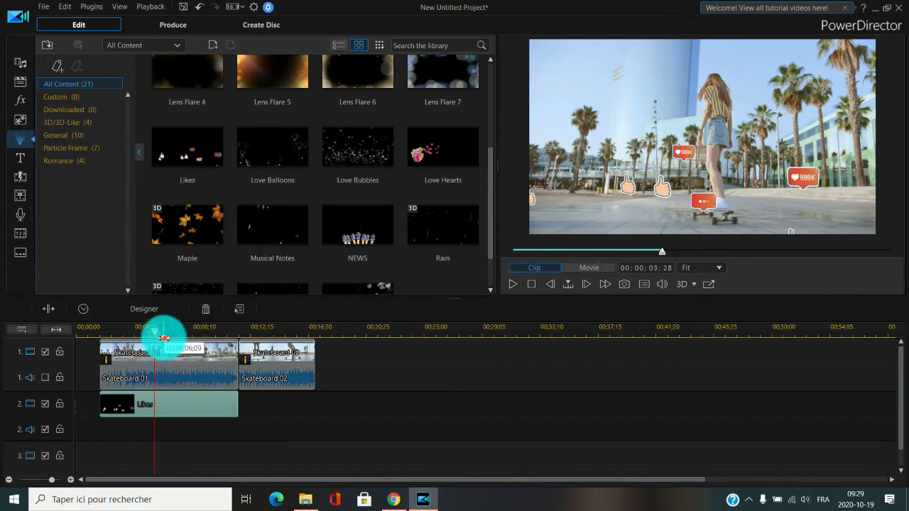
{"action": "left_click", "coordinate": [164, 337]}
{"action": "key", "text": "space"}
{"action": "left_click", "coordinate": [248, 294]}
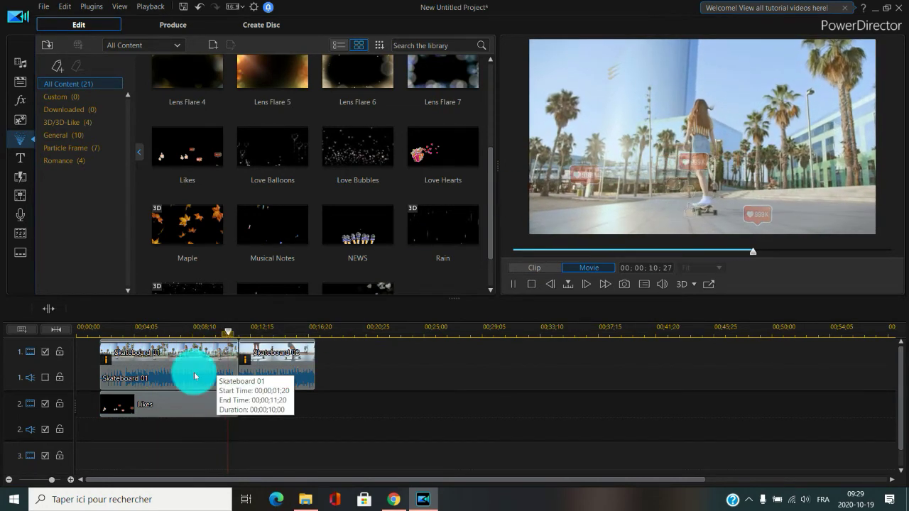
{"action": "left_click", "coordinate": [193, 405]}
{"action": "key", "text": "Delete"}
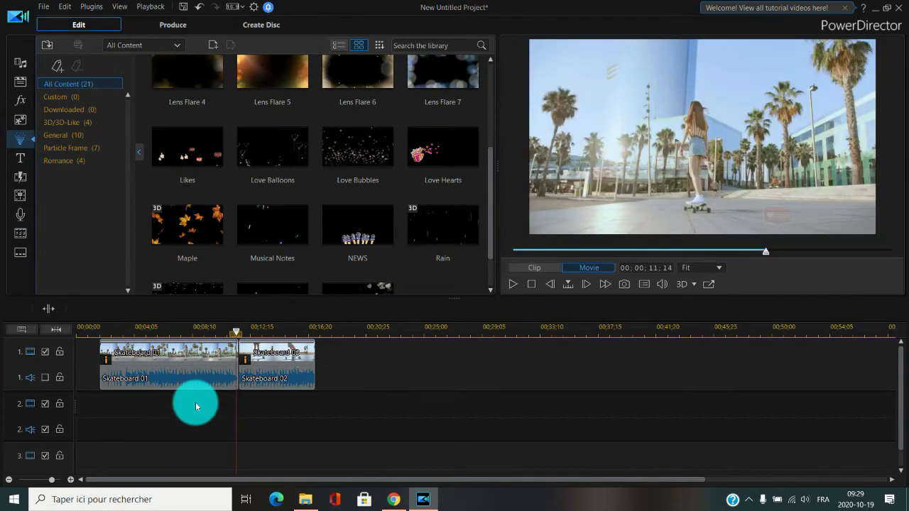
Add the Windshield title to track 2, preview it, and move it to start near 00:18;27
{"action": "left_click", "coordinate": [19, 163]}
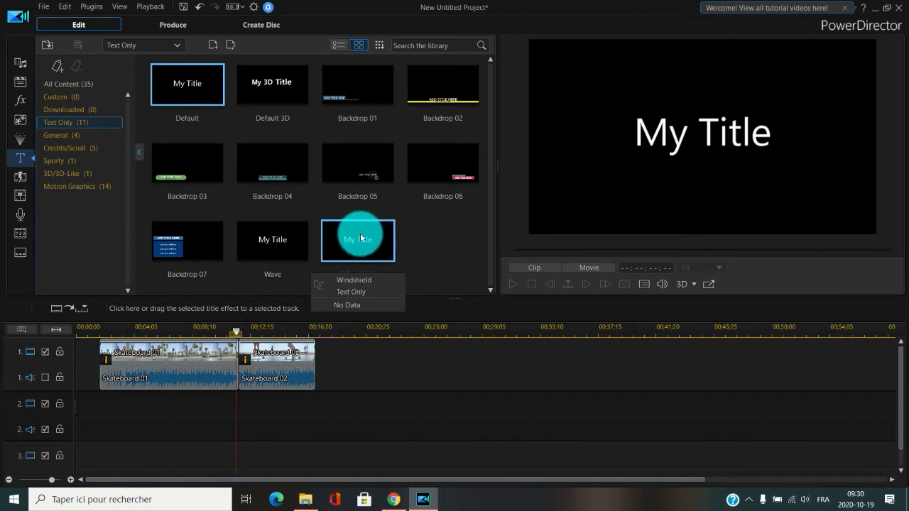
{"action": "left_click_drag", "start_coordinate": [367, 245], "coordinate": [398, 392]}
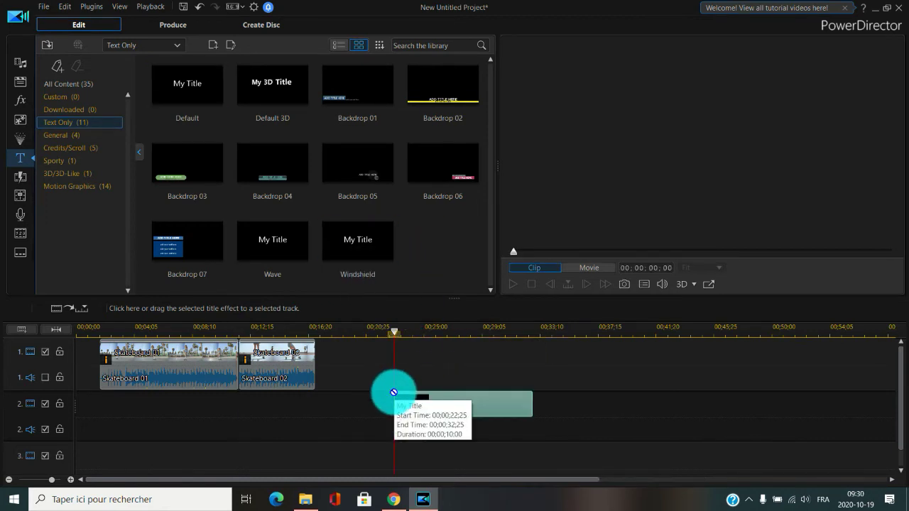
{"action": "left_click", "coordinate": [433, 331]}
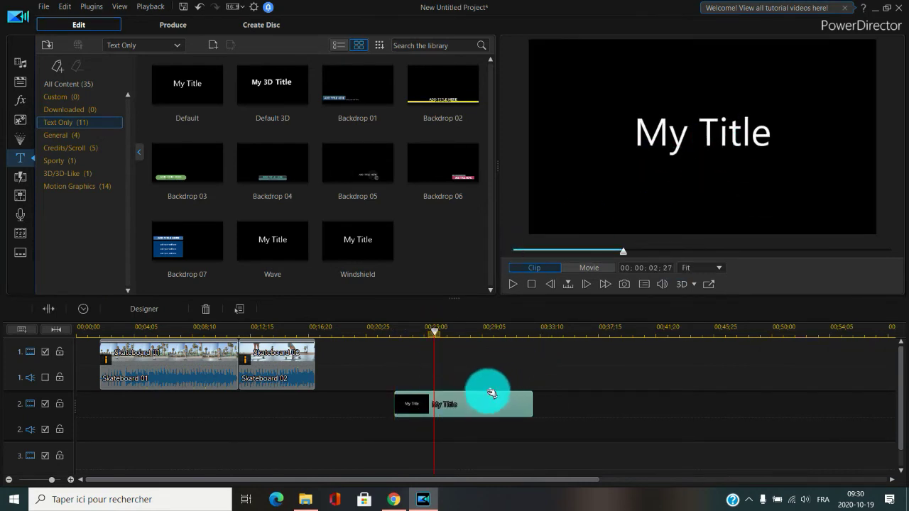
{"action": "left_click_drag", "start_coordinate": [483, 402], "coordinate": [176, 405]}
{"action": "left_click", "coordinate": [171, 331]}
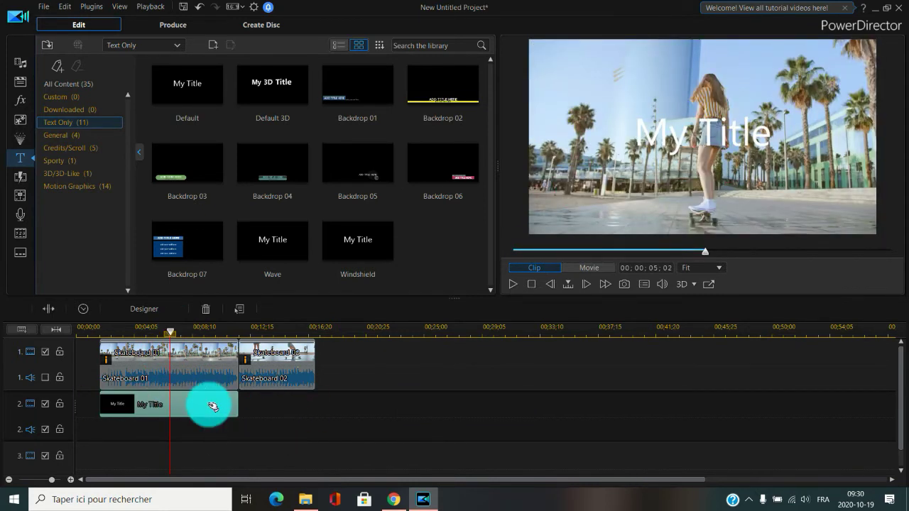
{"action": "left_click_drag", "start_coordinate": [213, 406], "coordinate": [452, 408]}
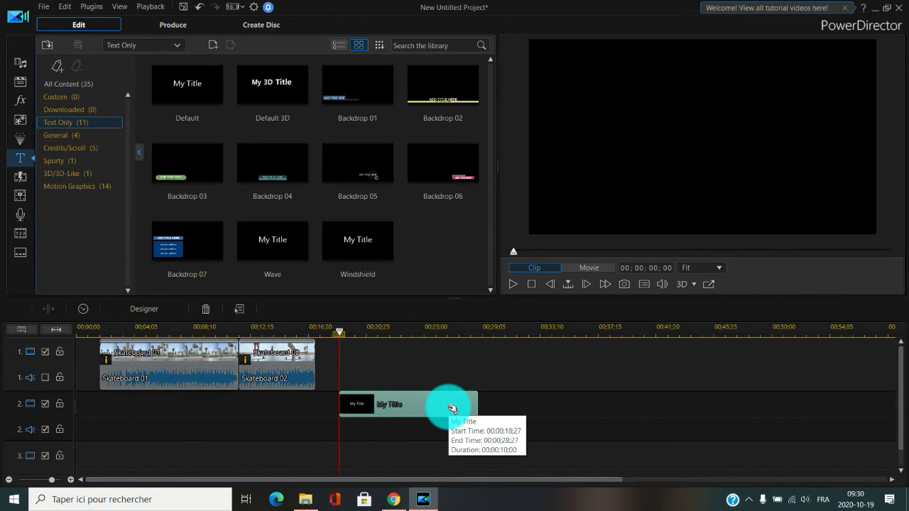
Delete the My Title clip and preview Ending Credits 001 among the Credits/Scroll titles
{"action": "key", "text": "Delete"}
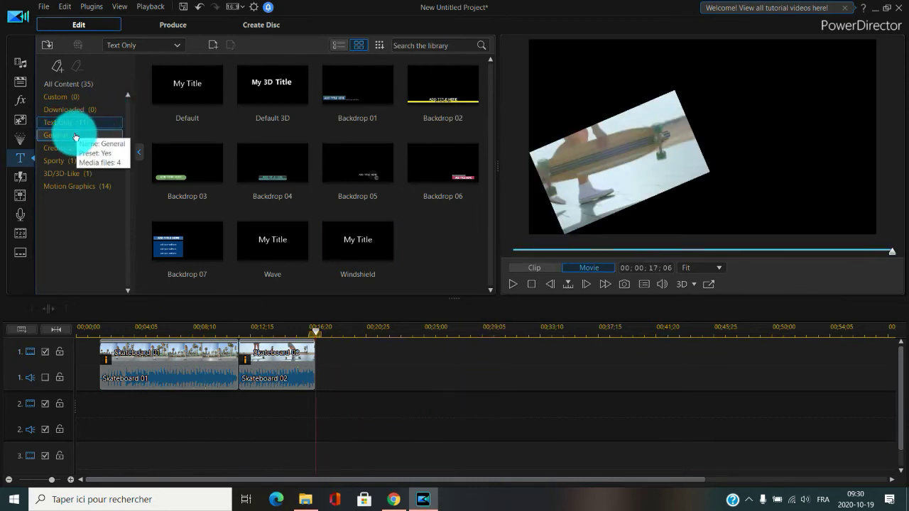
{"action": "left_click", "coordinate": [76, 135]}
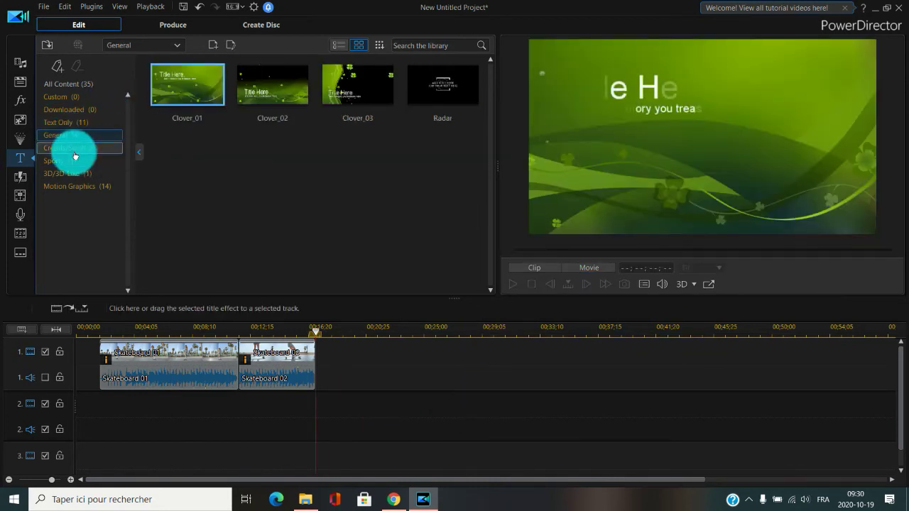
{"action": "left_click", "coordinate": [74, 151]}
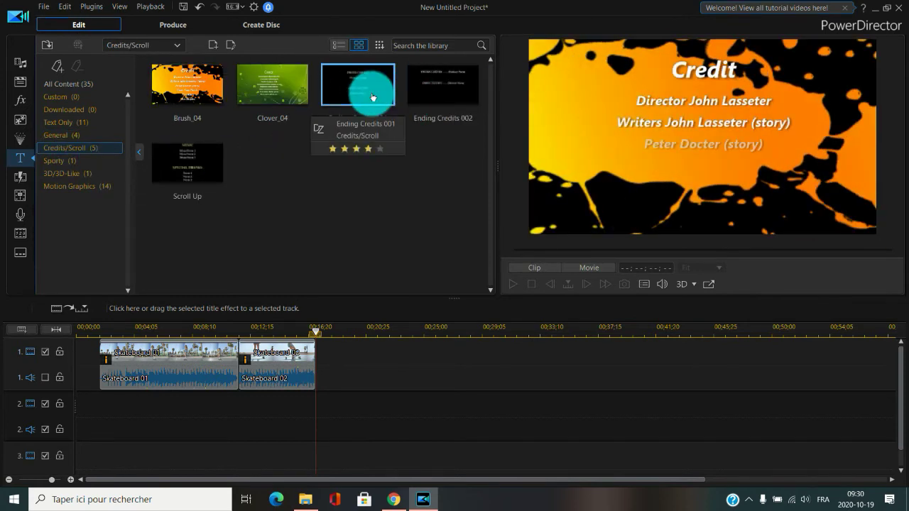
{"action": "left_click", "coordinate": [372, 98]}
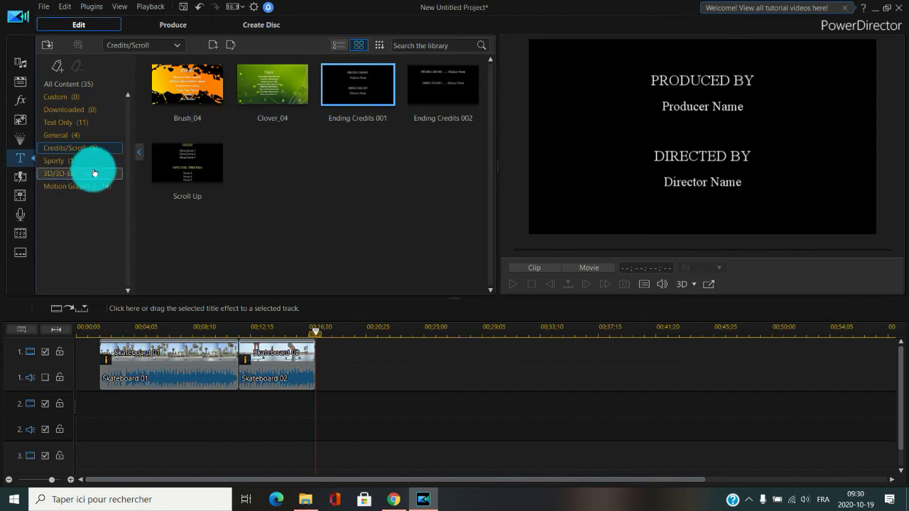
Preview the Backdrop 03 and 02 Text Only titles, then Motion Graphics 006
{"action": "left_click", "coordinate": [70, 125]}
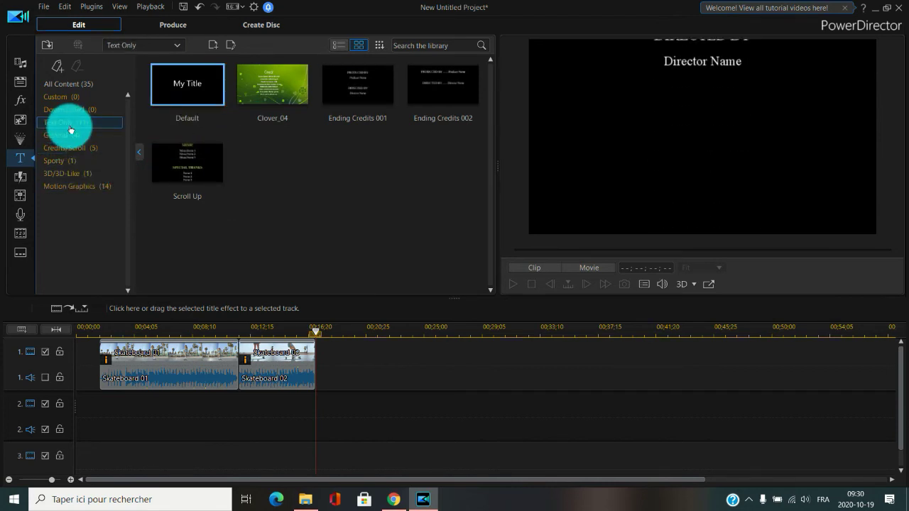
{"action": "left_click", "coordinate": [187, 165]}
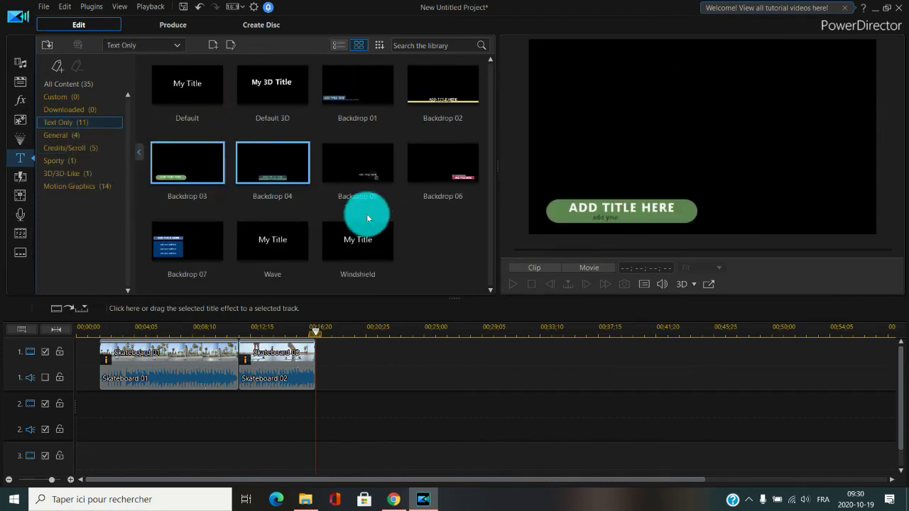
{"action": "left_click", "coordinate": [439, 94]}
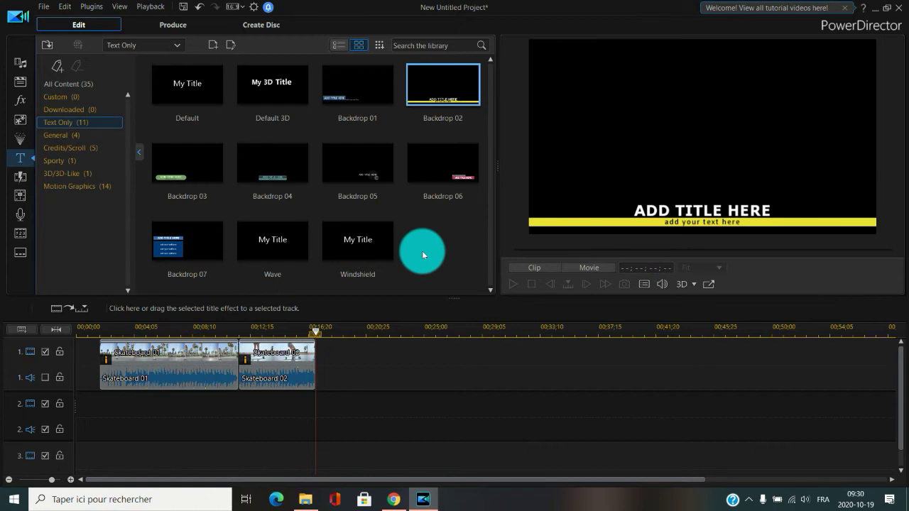
{"action": "left_click", "coordinate": [74, 189]}
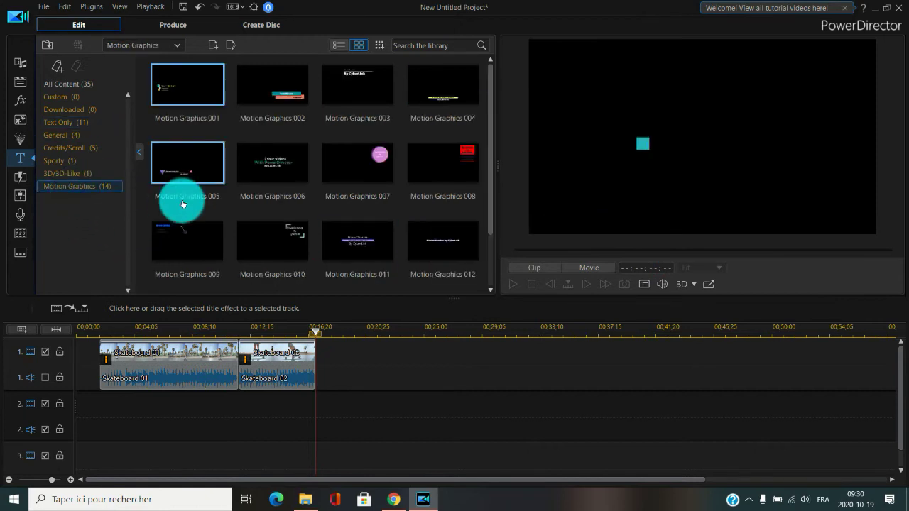
{"action": "left_click", "coordinate": [277, 186]}
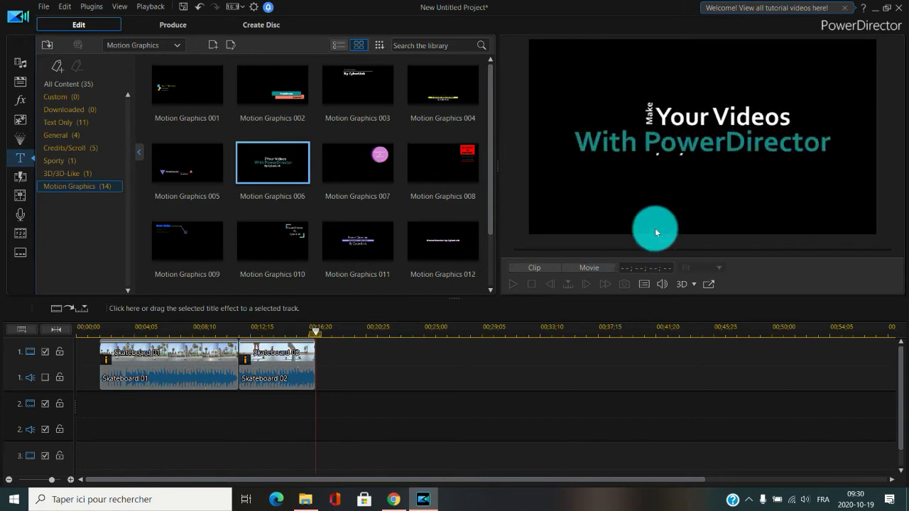
Drag the Broken Glass transition from the Special category onto the join between the Skateboard clips
{"action": "left_click", "coordinate": [21, 181]}
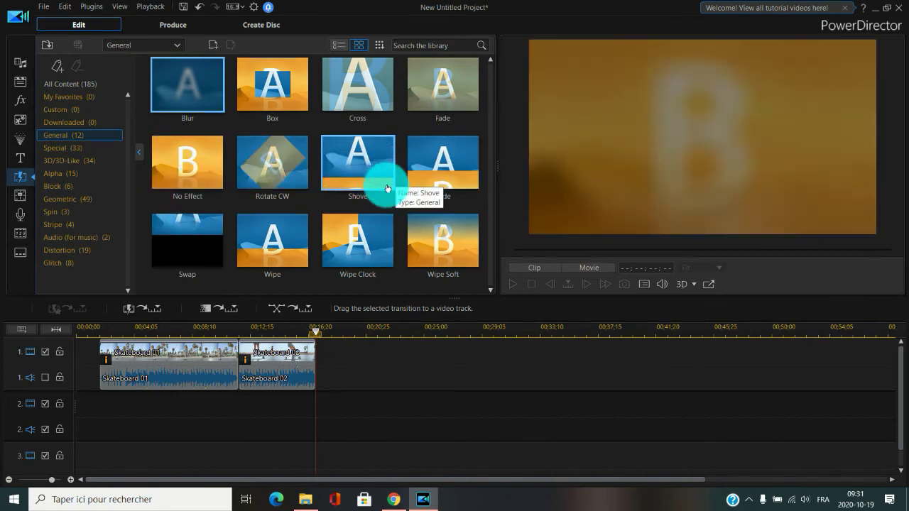
{"action": "left_click", "coordinate": [62, 150]}
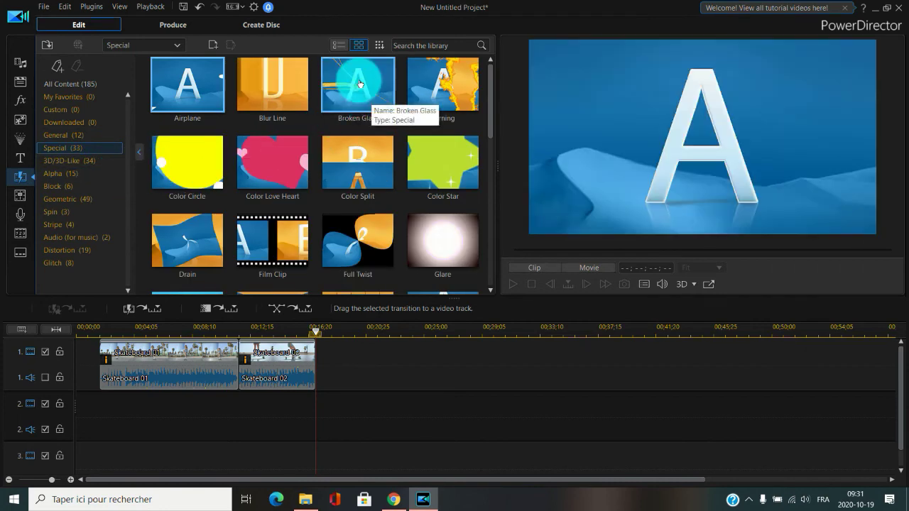
{"action": "left_click", "coordinate": [360, 84]}
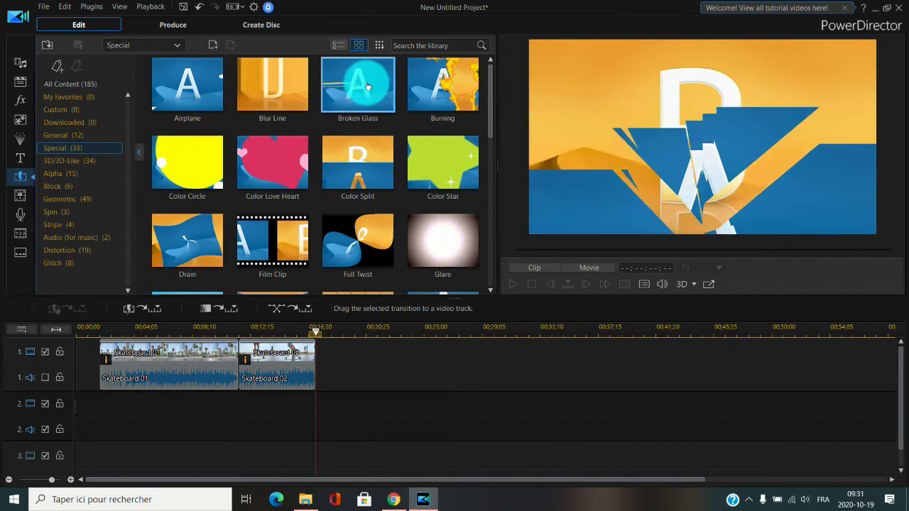
{"action": "left_click_drag", "start_coordinate": [358, 85], "coordinate": [240, 355]}
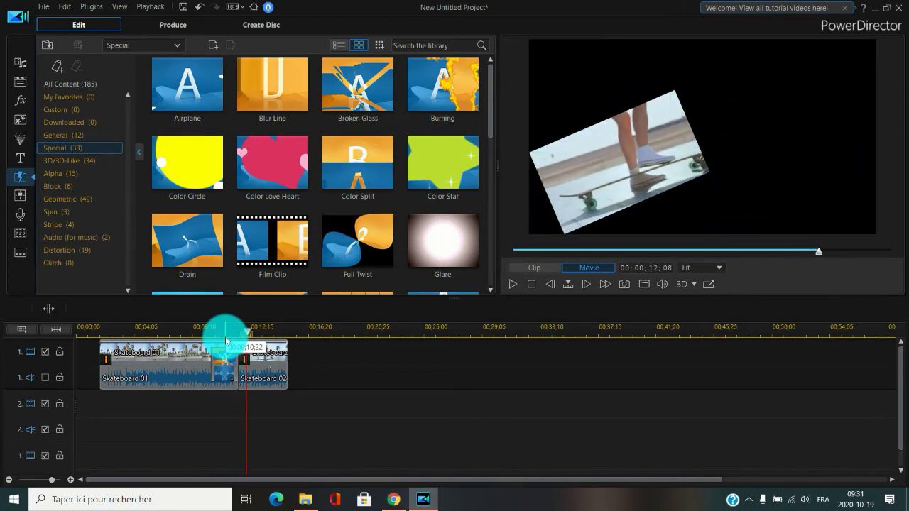
Place the Alpha transition Evaporate - Painted Lines between the Skateboard clips and play it back
{"action": "left_click_drag", "start_coordinate": [225, 341], "coordinate": [222, 335]}
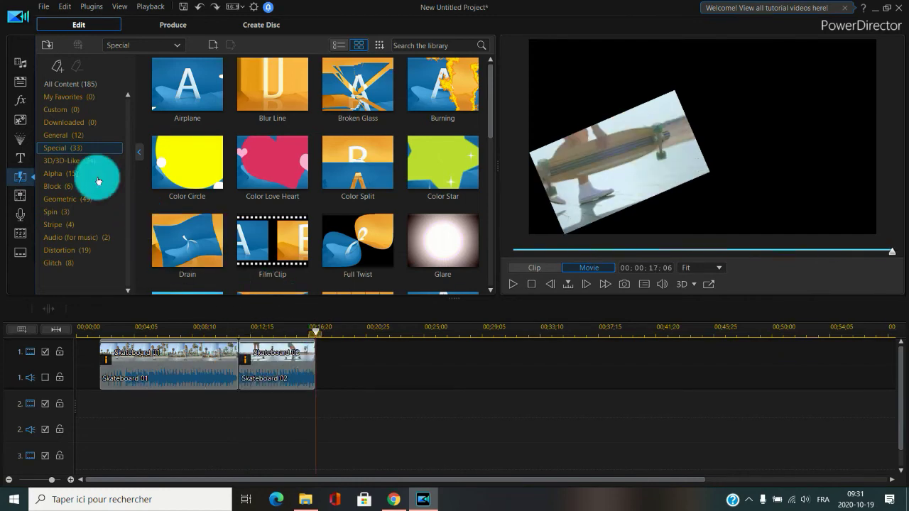
{"action": "left_click", "coordinate": [65, 174]}
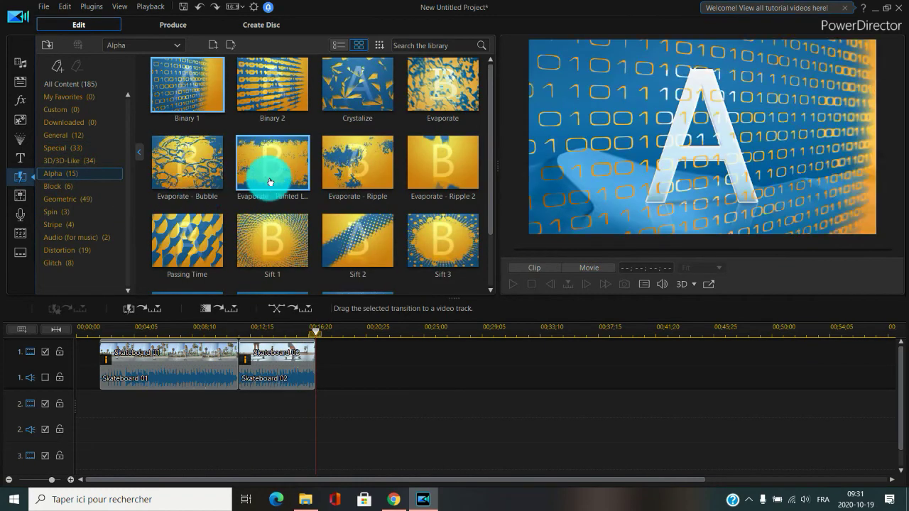
{"action": "left_click", "coordinate": [288, 168]}
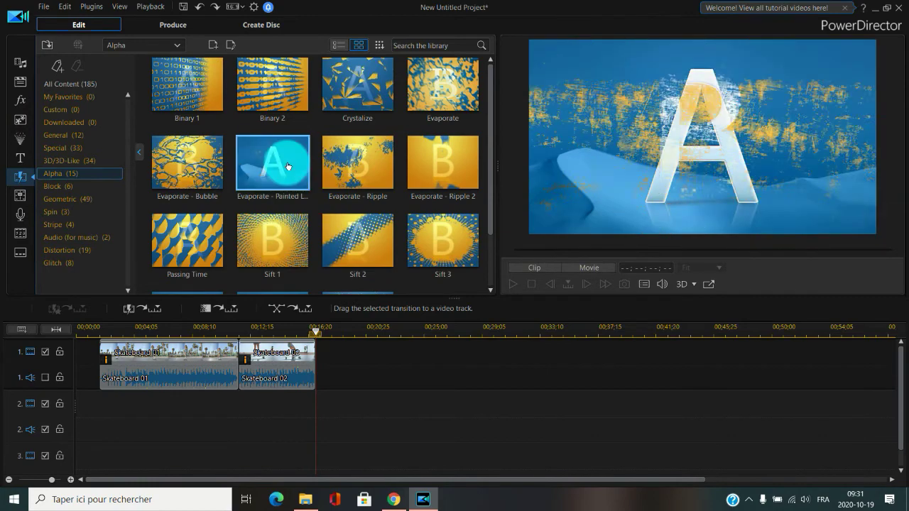
{"action": "mouse_move", "coordinate": [271, 167]}
{"action": "left_mouse_down"}
{"action": "mouse_move", "coordinate": [274, 233]}
{"action": "mouse_move", "coordinate": [245, 359]}
{"action": "left_mouse_up"}
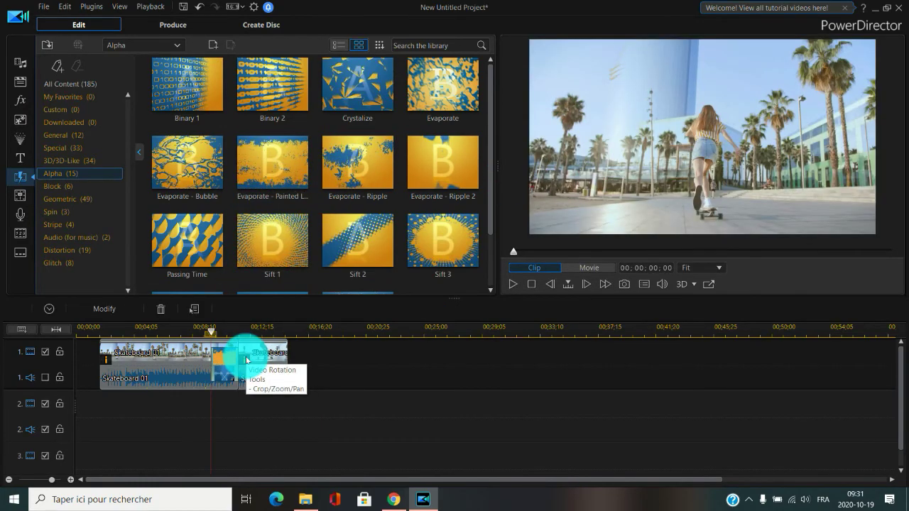
{"action": "key", "text": "space"}
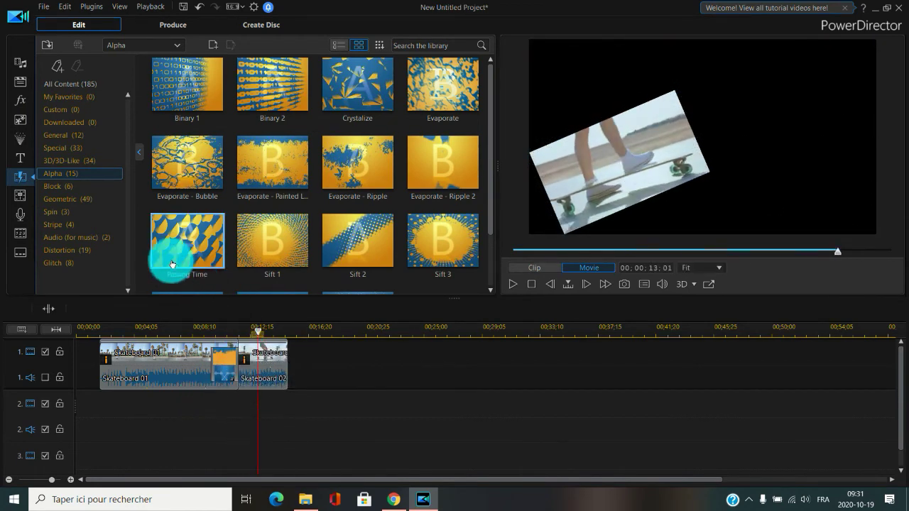
Open the Audio Mixing Room and enable the Audio 1 track's channel
{"action": "left_click", "coordinate": [21, 198]}
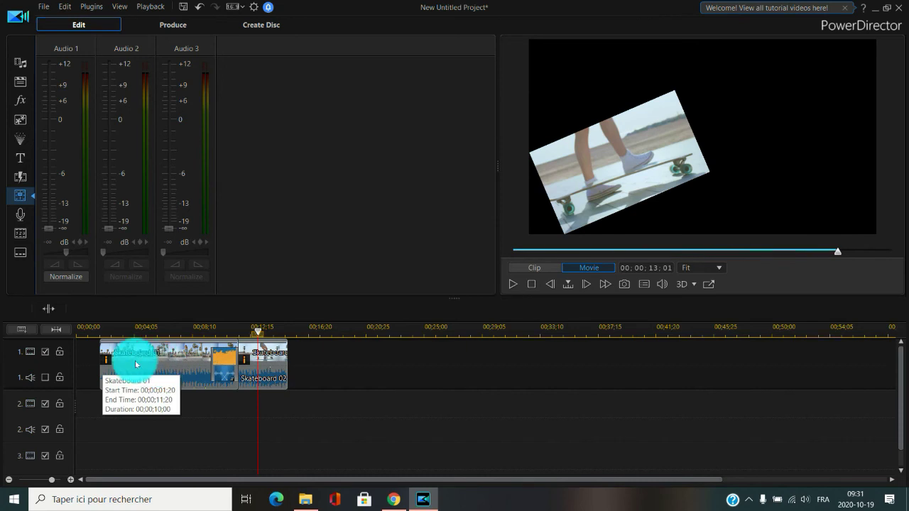
{"action": "left_click", "coordinate": [44, 378]}
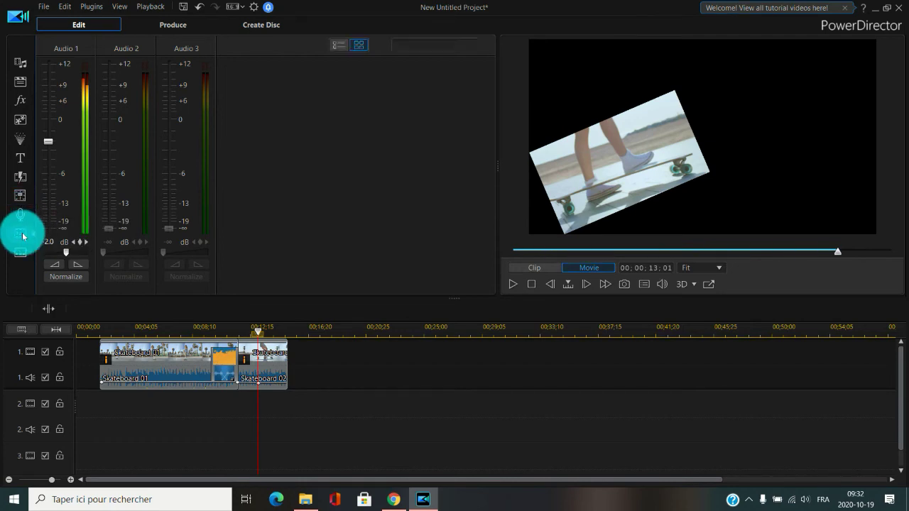
Insert Chapter 1 at the project start, glance at subtitles, then select Skateboard 01 in Media
{"action": "left_click", "coordinate": [20, 233]}
{"action": "left_click", "coordinate": [198, 189]}
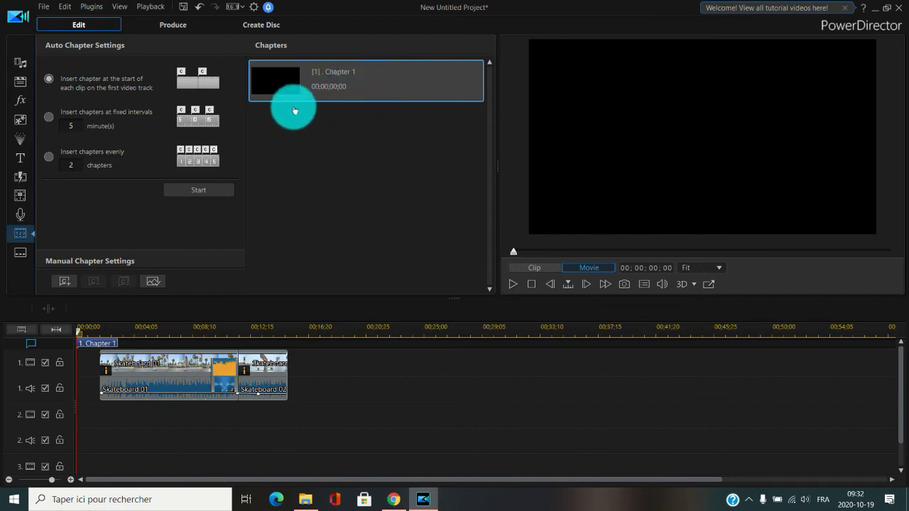
{"action": "left_click", "coordinate": [17, 257]}
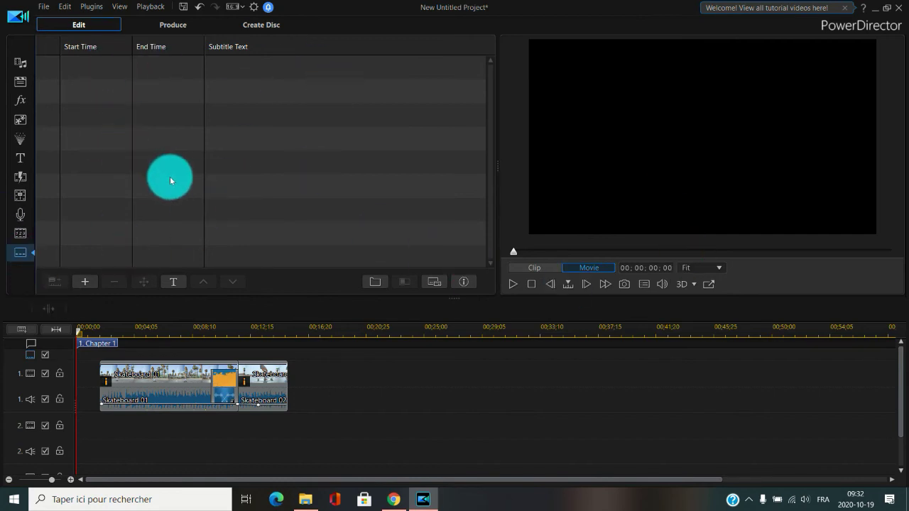
{"action": "left_click", "coordinate": [20, 65]}
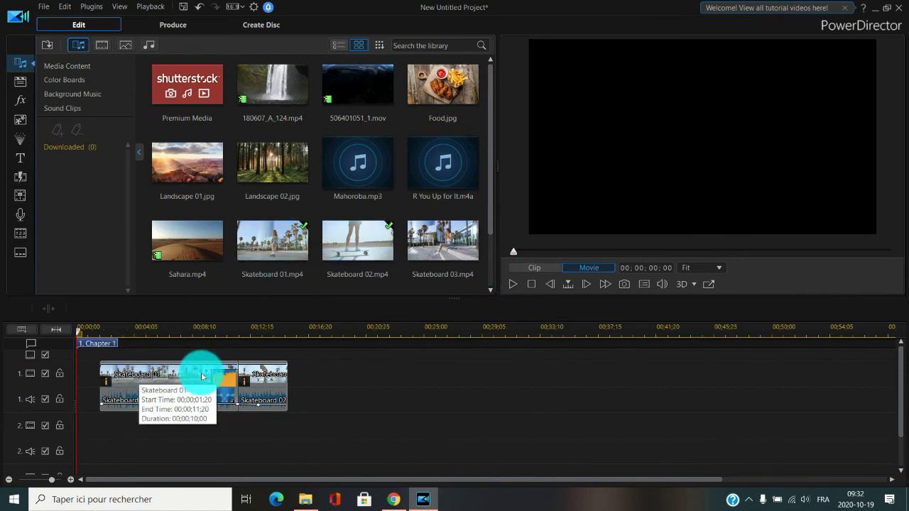
{"action": "left_click", "coordinate": [176, 378]}
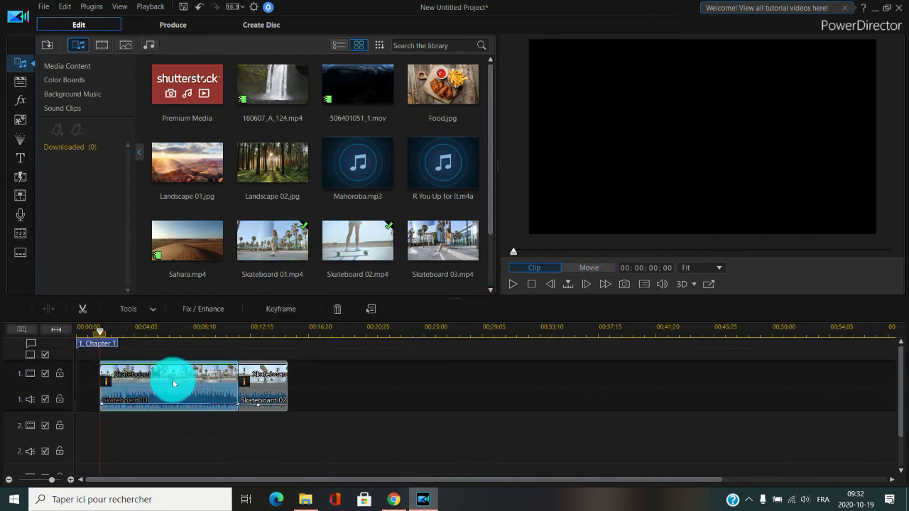
{"action": "left_click", "coordinate": [174, 27]}
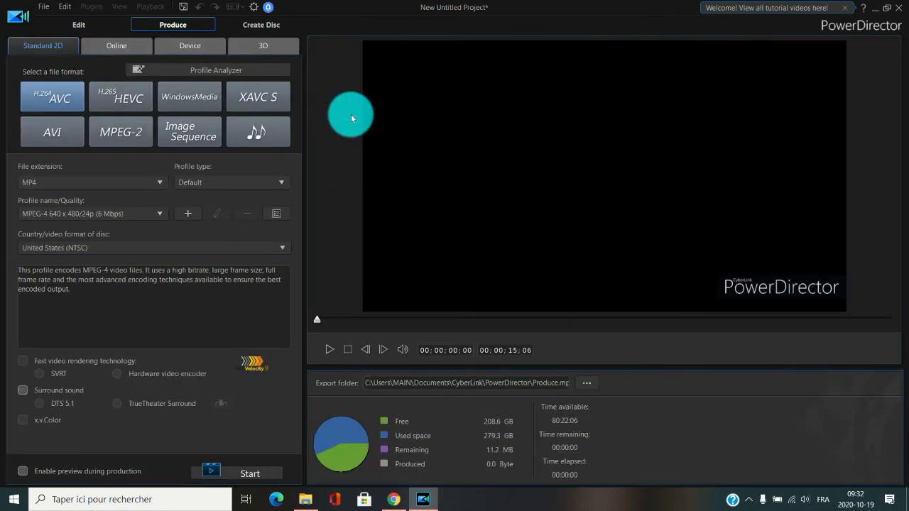
{"action": "left_click", "coordinate": [122, 46]}
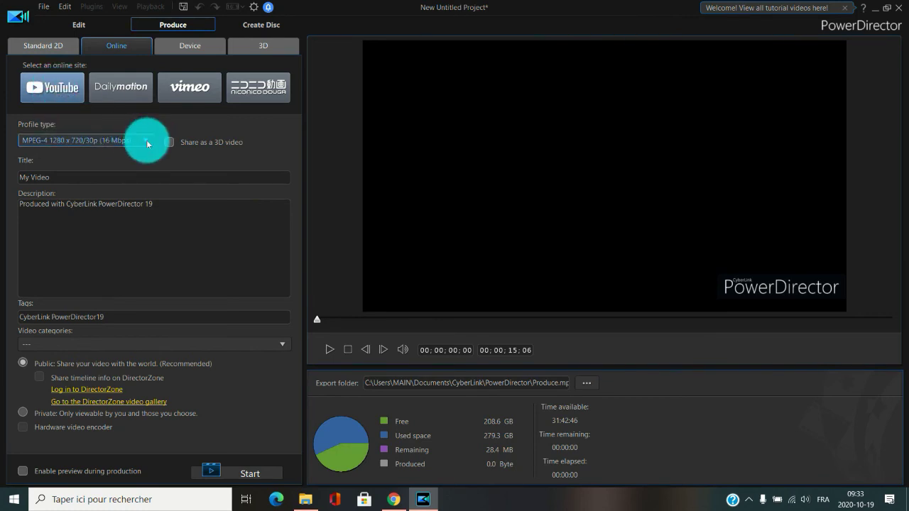
{"action": "left_click", "coordinate": [188, 47]}
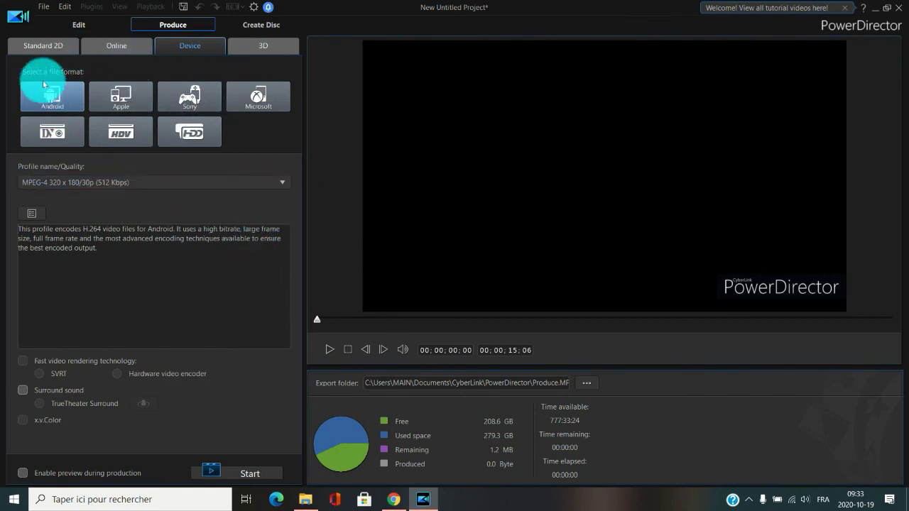
{"action": "left_click", "coordinate": [38, 51]}
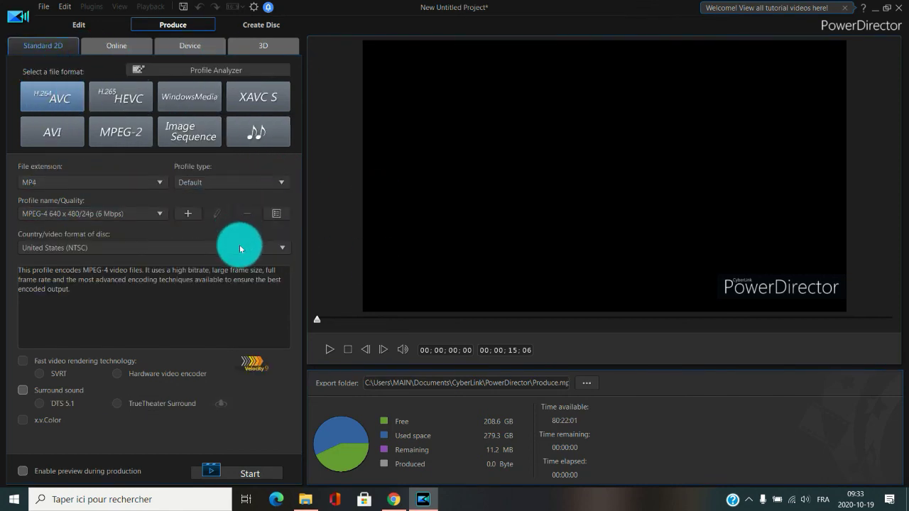
{"action": "left_click", "coordinate": [78, 27]}
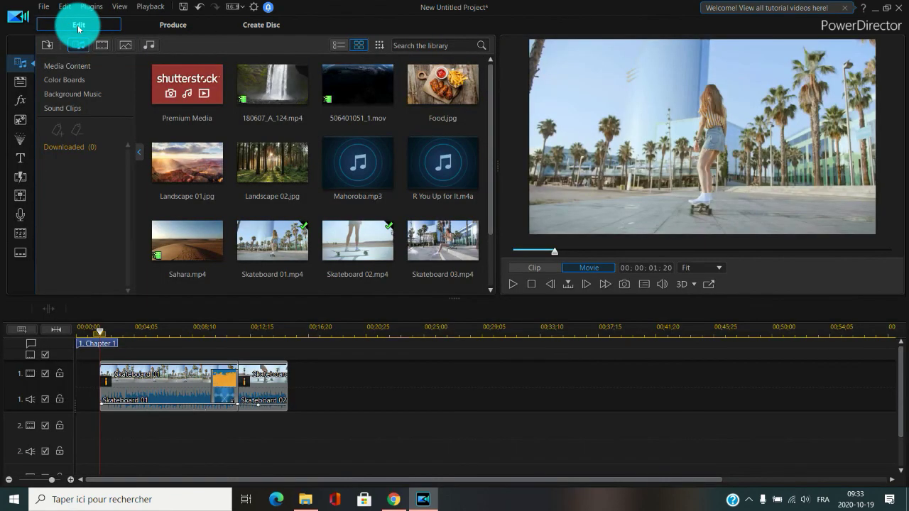